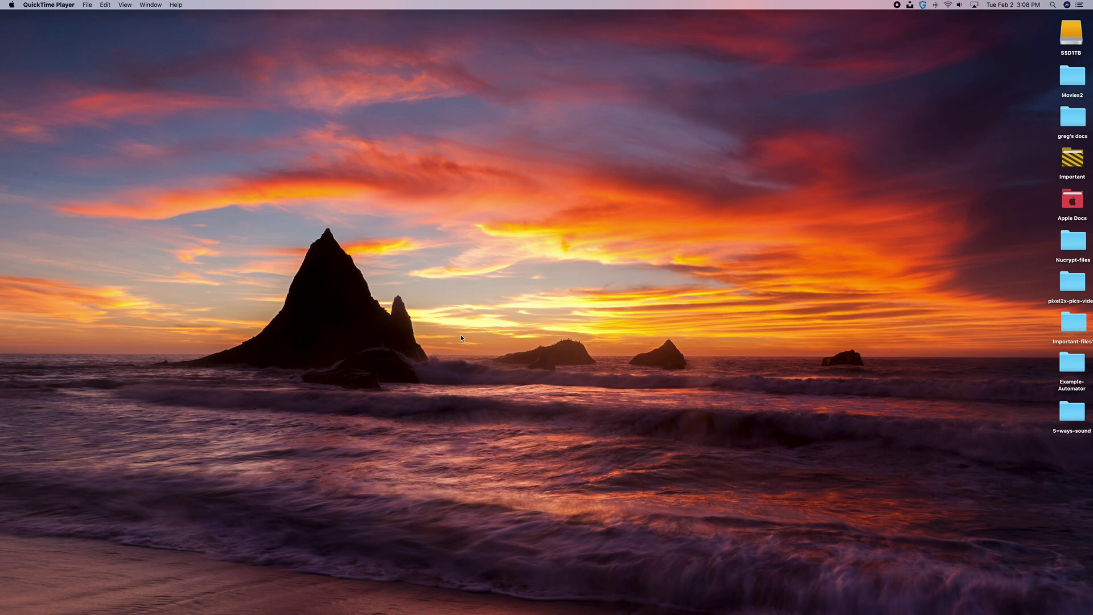
Step: Open Voice Memos and record a new voice memo about 3 seconds long
click(202, 598)
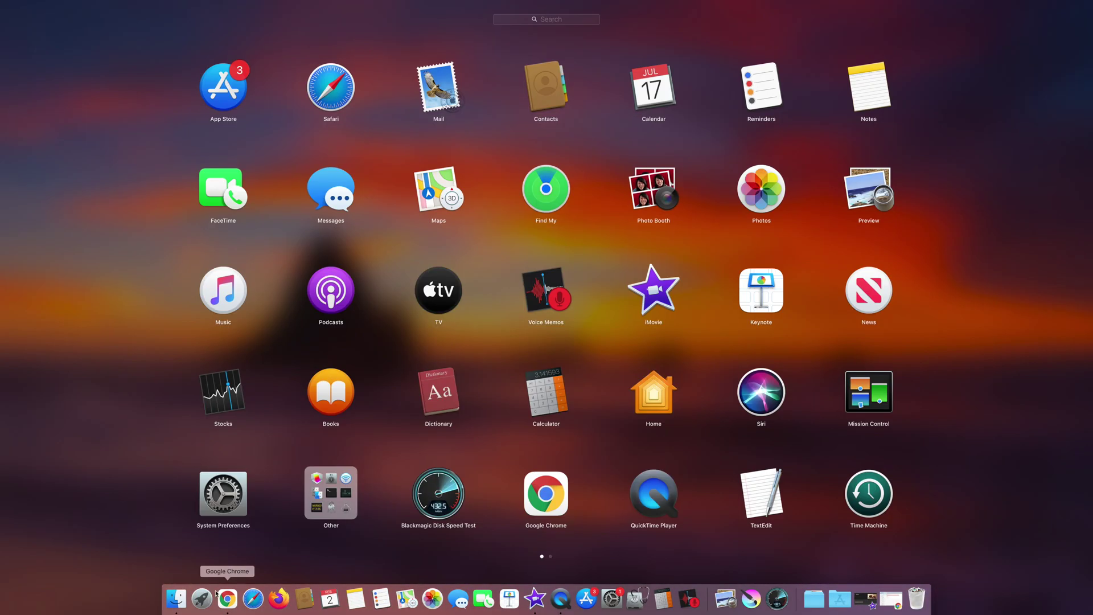
click(542, 303)
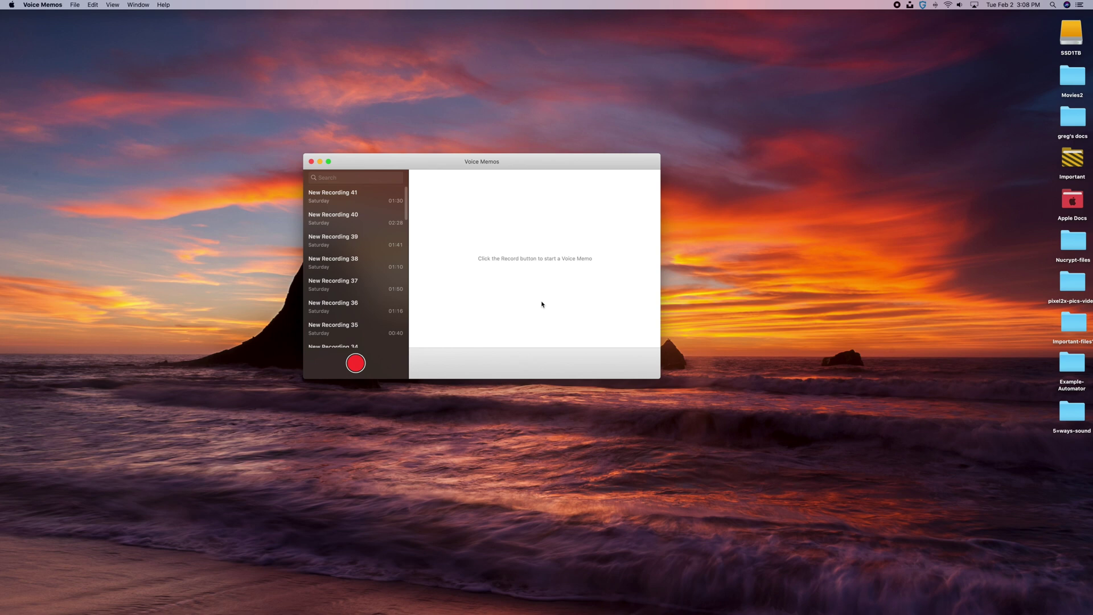
click(359, 367)
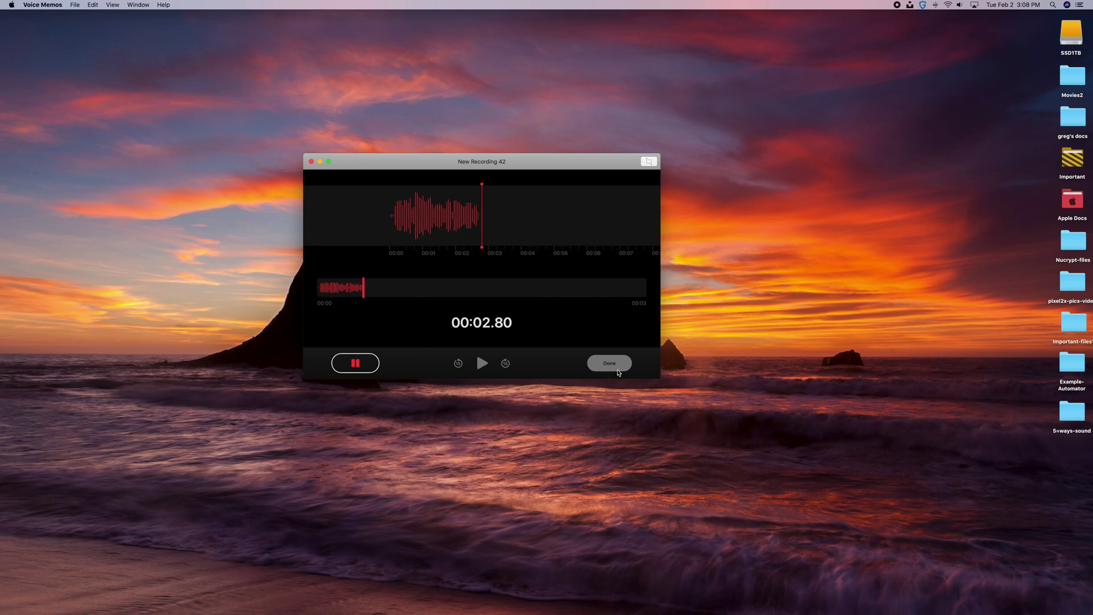
click(610, 364)
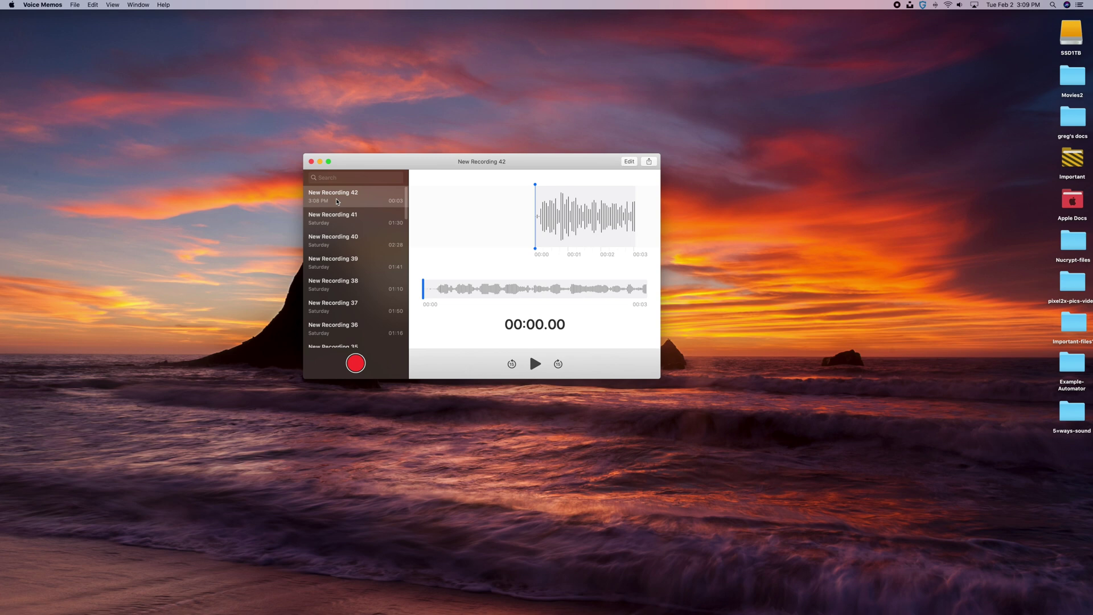
Step: Copy the new voice memo to the desktop as an audio file and return to Voice Memos
drag(337, 202, 821, 221)
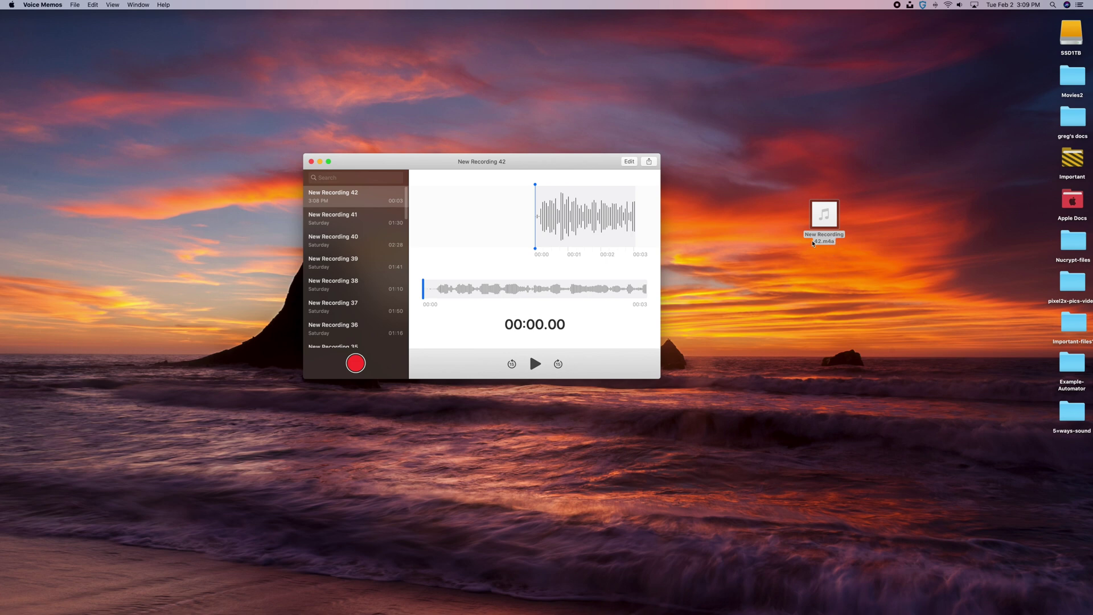
drag(832, 230, 923, 205)
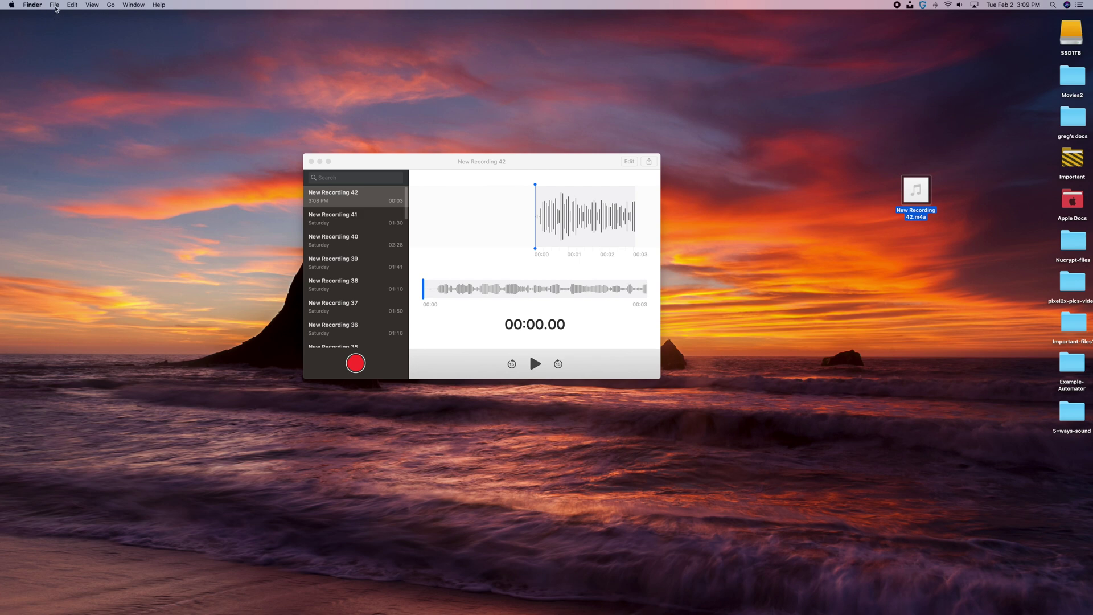
key(super+Tab)
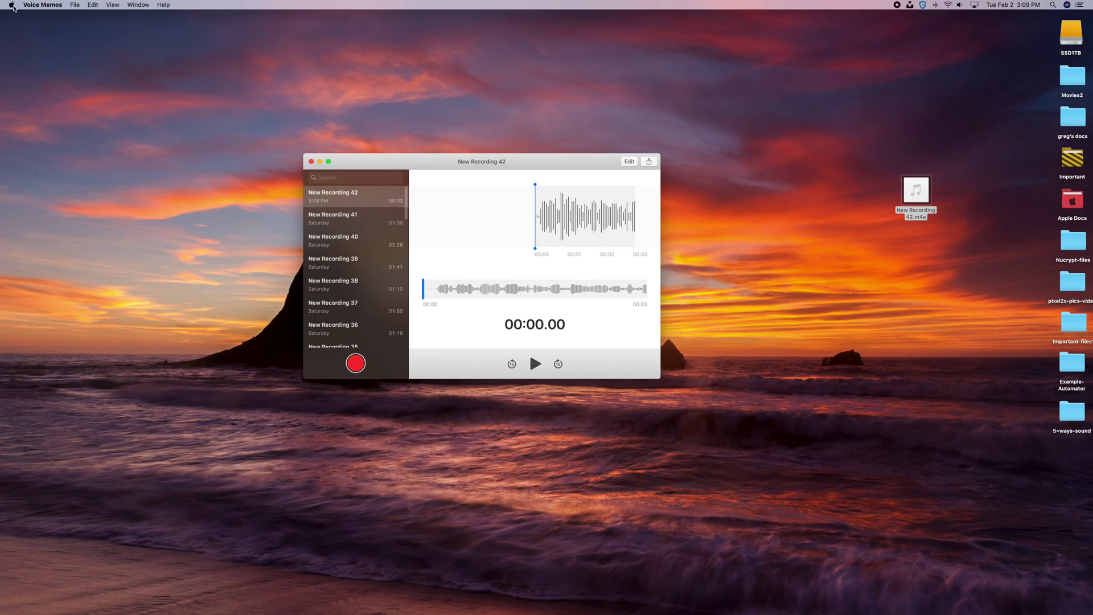
Step: Check the selected sound input device in System Preferences and close the window
click(12, 5)
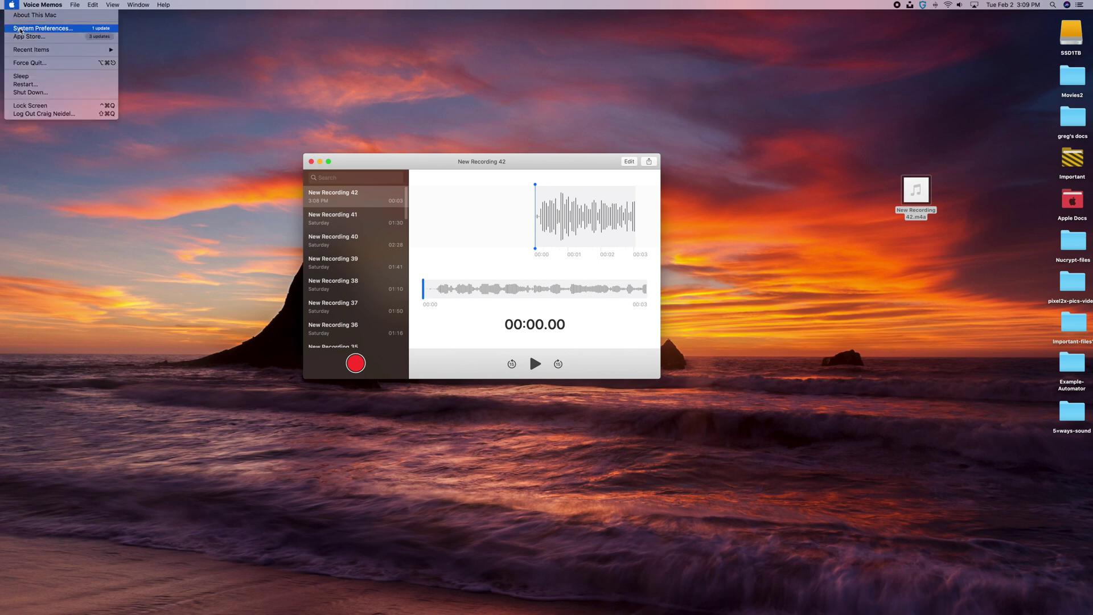
click(20, 29)
click(856, 199)
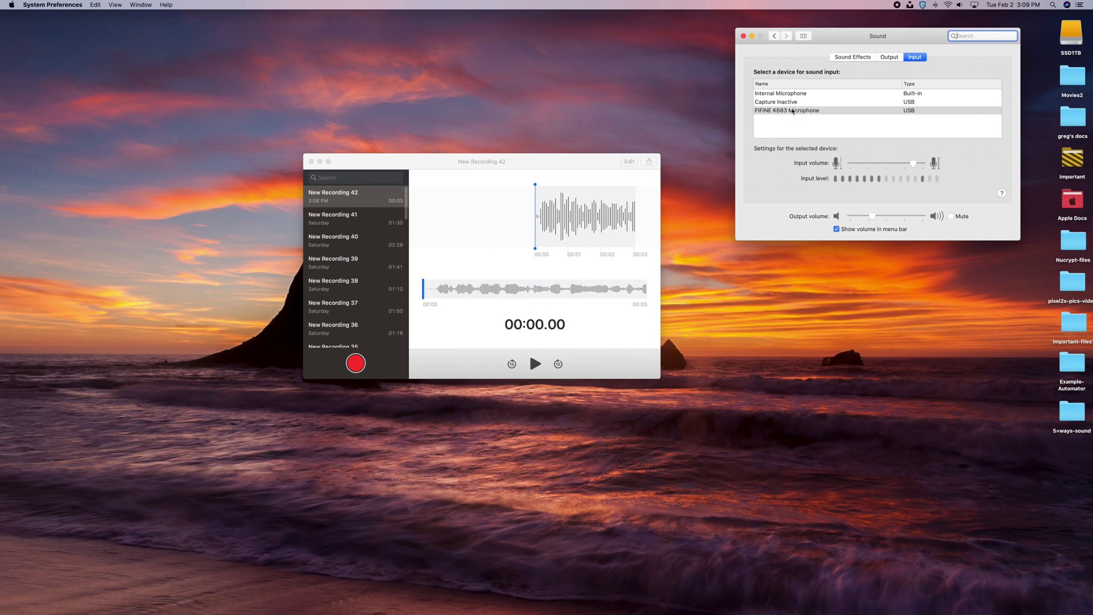
click(743, 36)
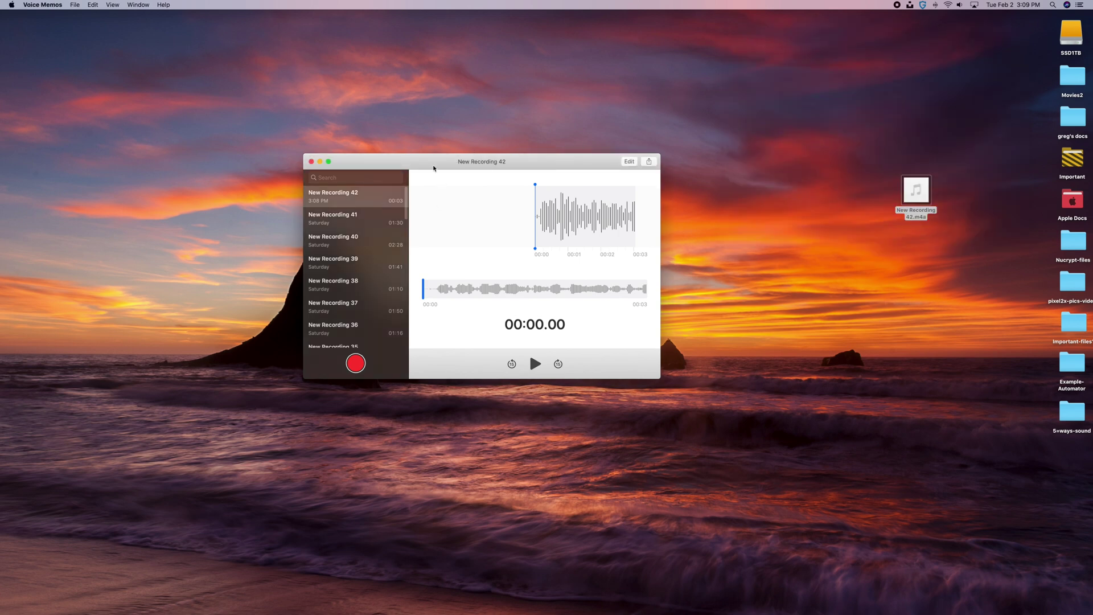
Step: Open the Voice Memos preferences and choose Lossless as the audio quality
click(71, 6)
mouse_move(59, 7)
click(57, 28)
drag(456, 217, 462, 89)
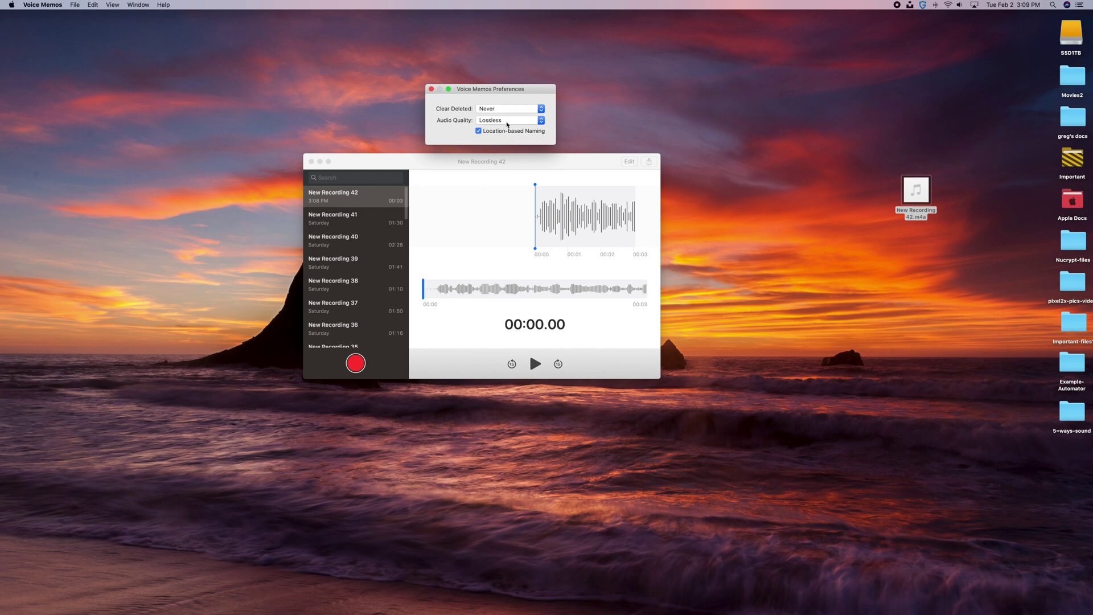
click(516, 123)
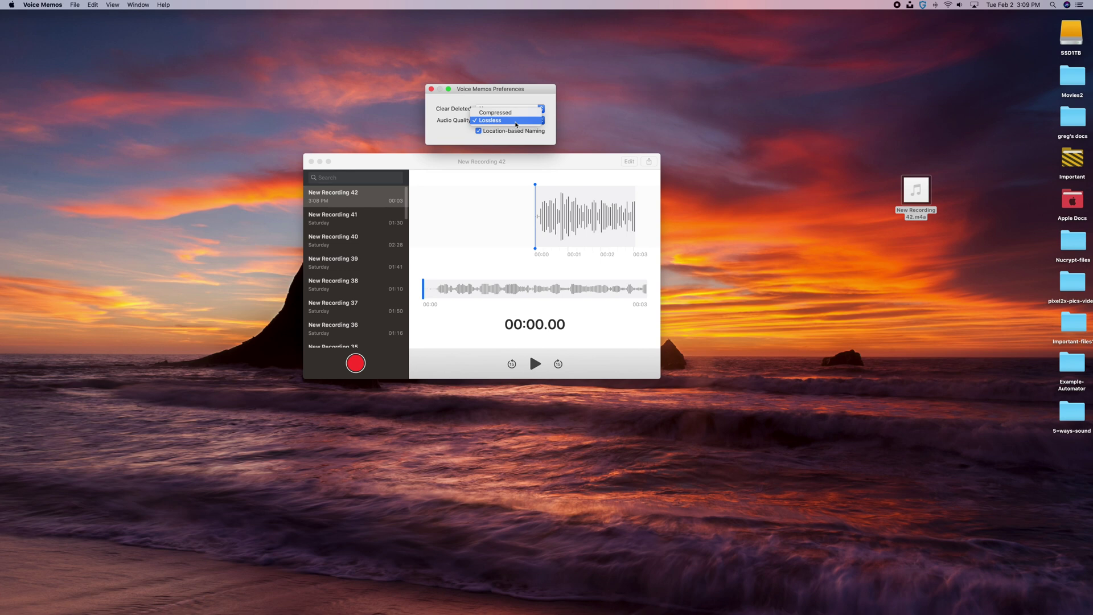
click(516, 124)
click(614, 124)
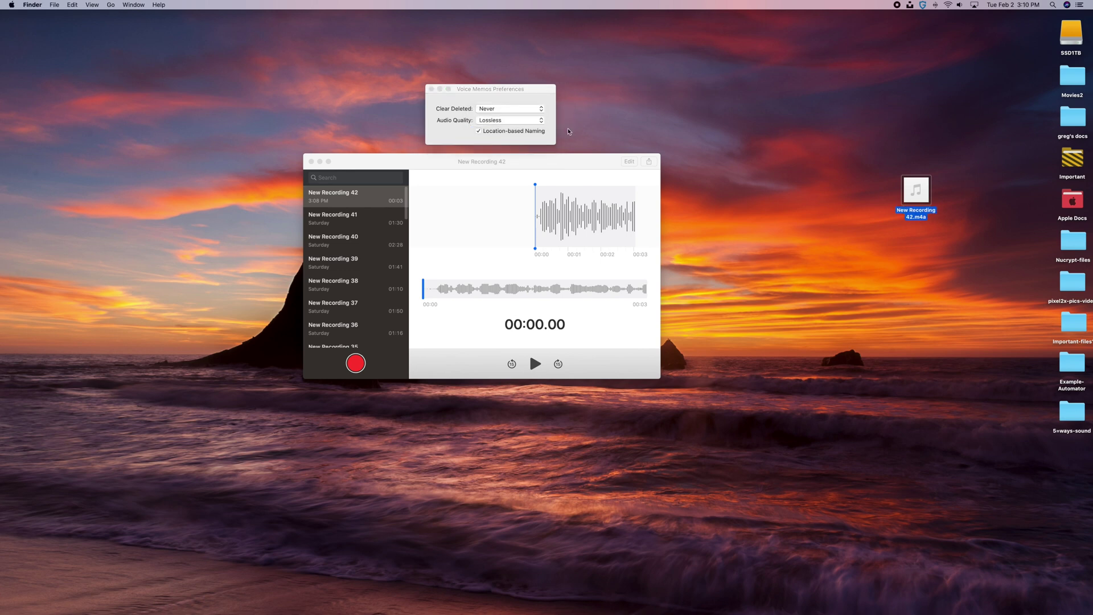
Step: Choose Never for clearing deleted recordings and close the Voice Memos preferences
click(494, 110)
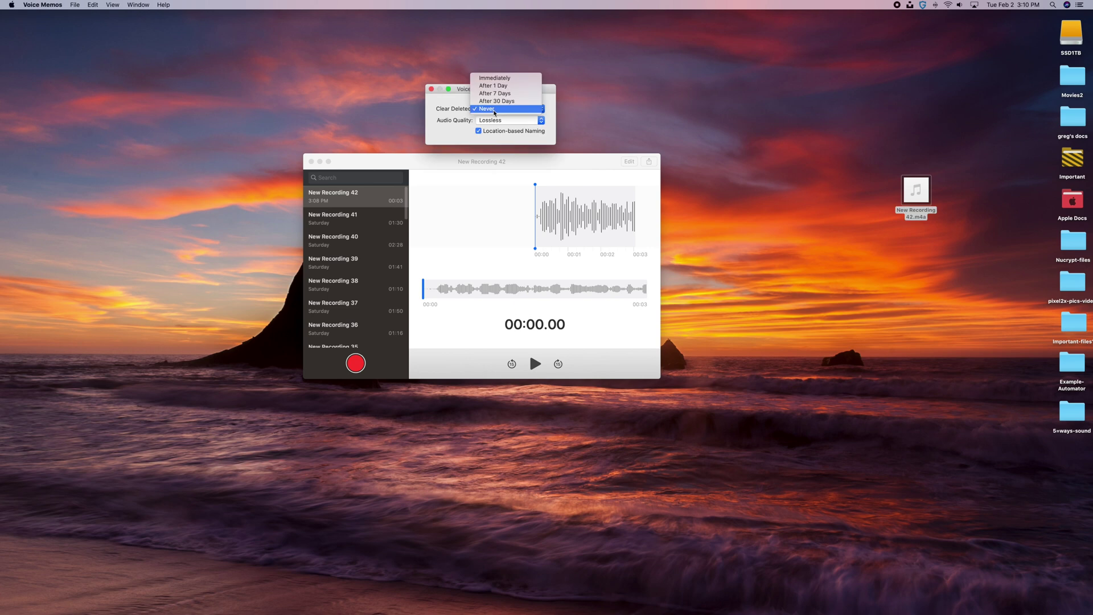
click(495, 109)
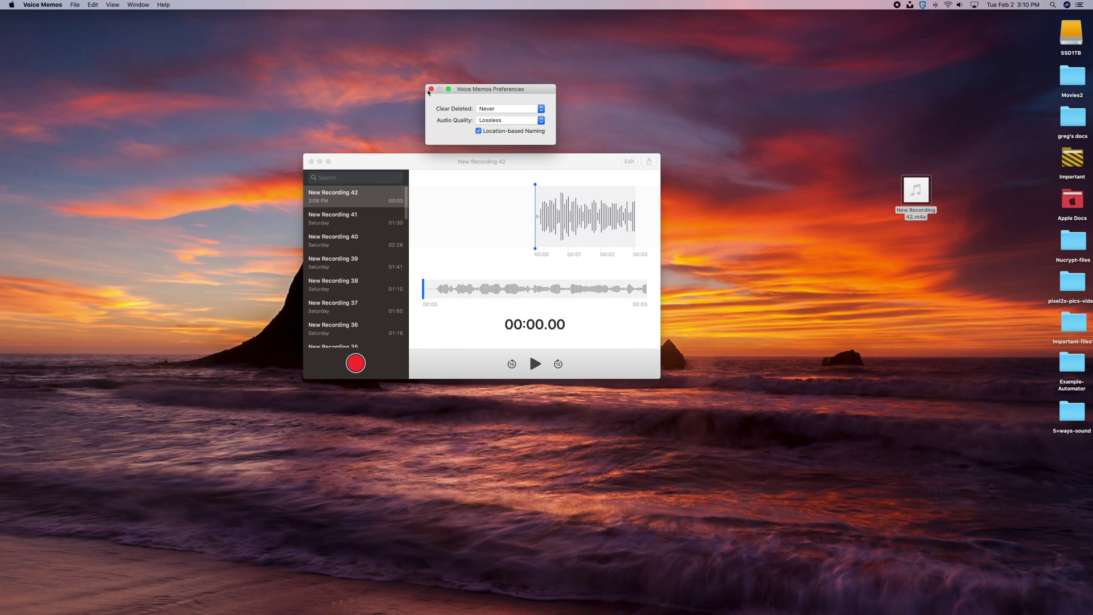
click(430, 89)
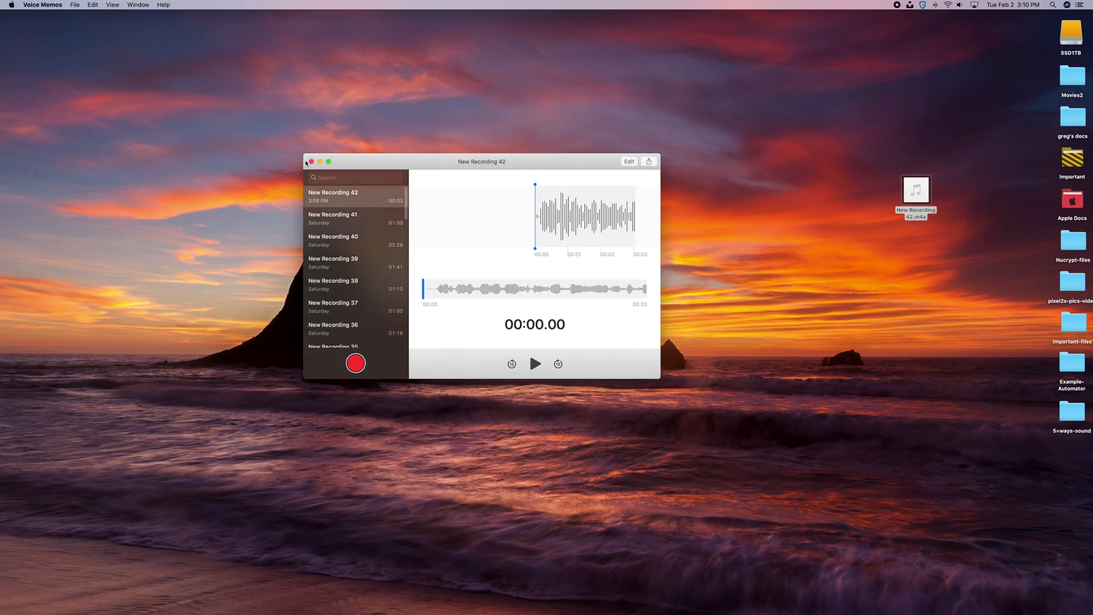
Step: Close Voice Memos, switch to iMovie, import the desktop recording into the project media and add it to the timeline
click(311, 162)
mouse_move(573, 612)
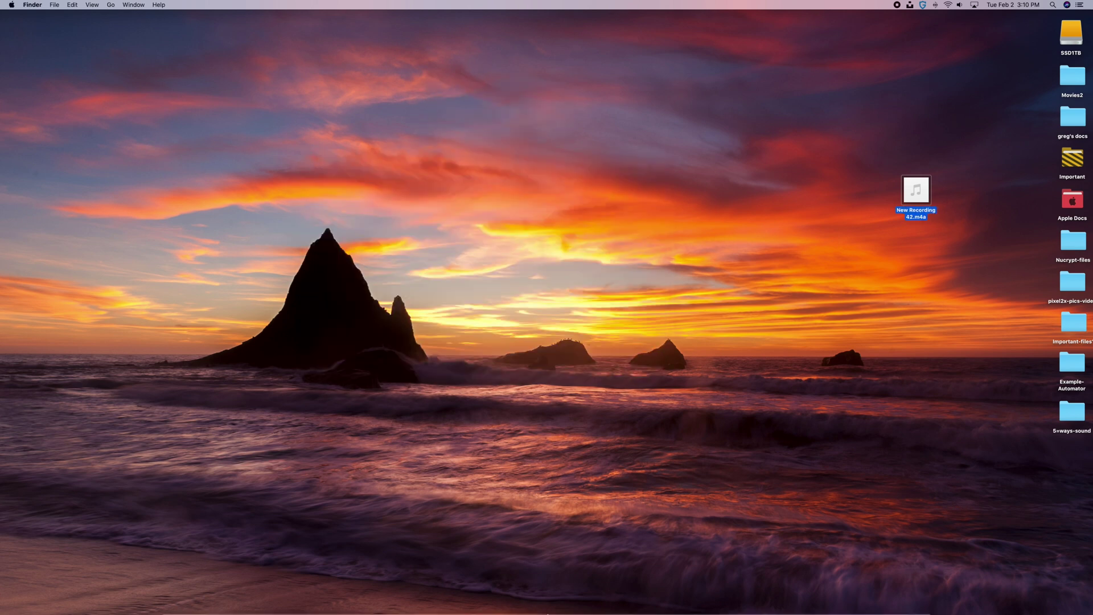
click(535, 598)
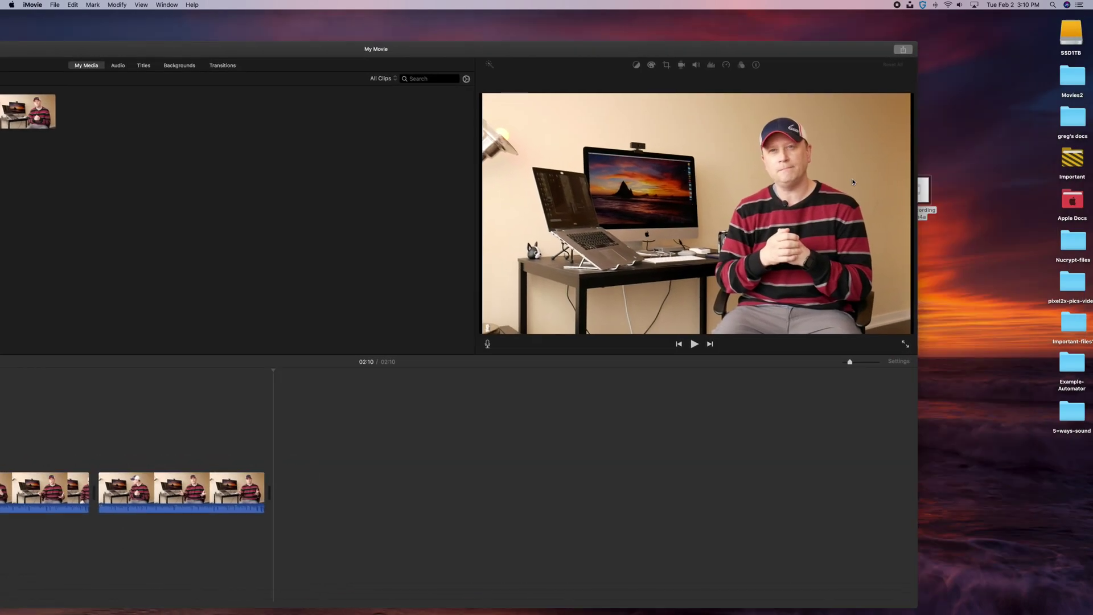
drag(918, 202, 383, 166)
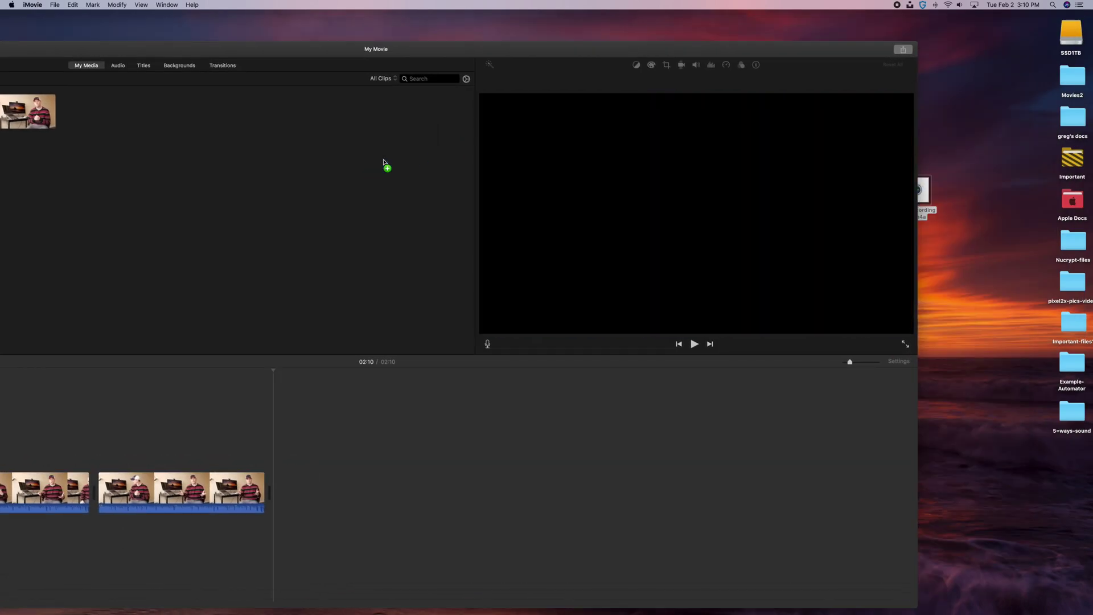
drag(404, 64, 579, 39)
drag(288, 97, 303, 561)
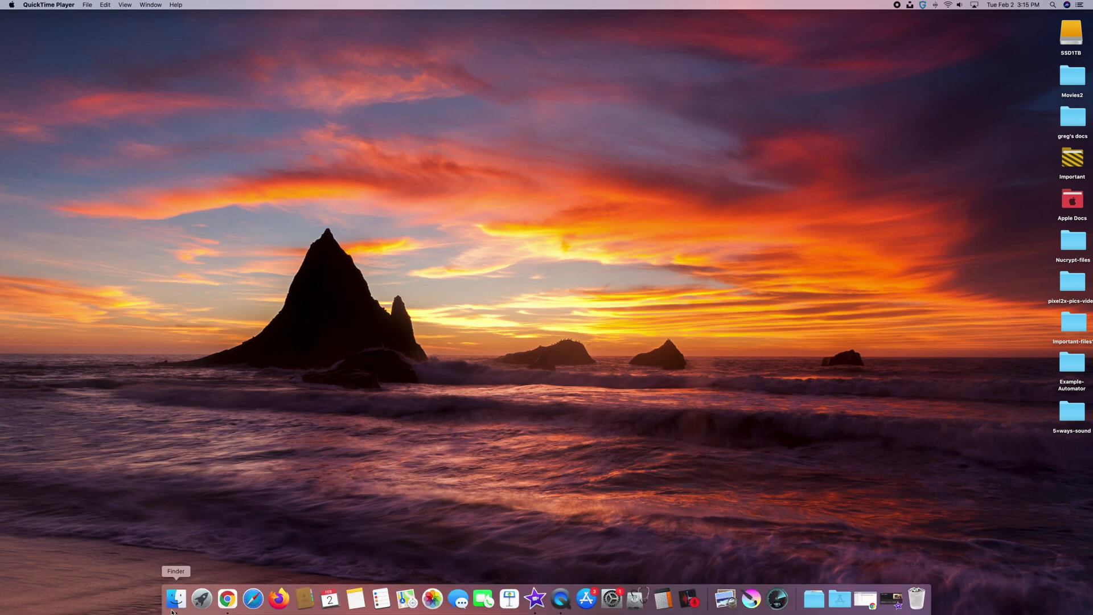
Step: Open a new audio recording in QuickTime Player, move its window toward the screen's centre and view the microphone and quality options
click(203, 606)
click(652, 500)
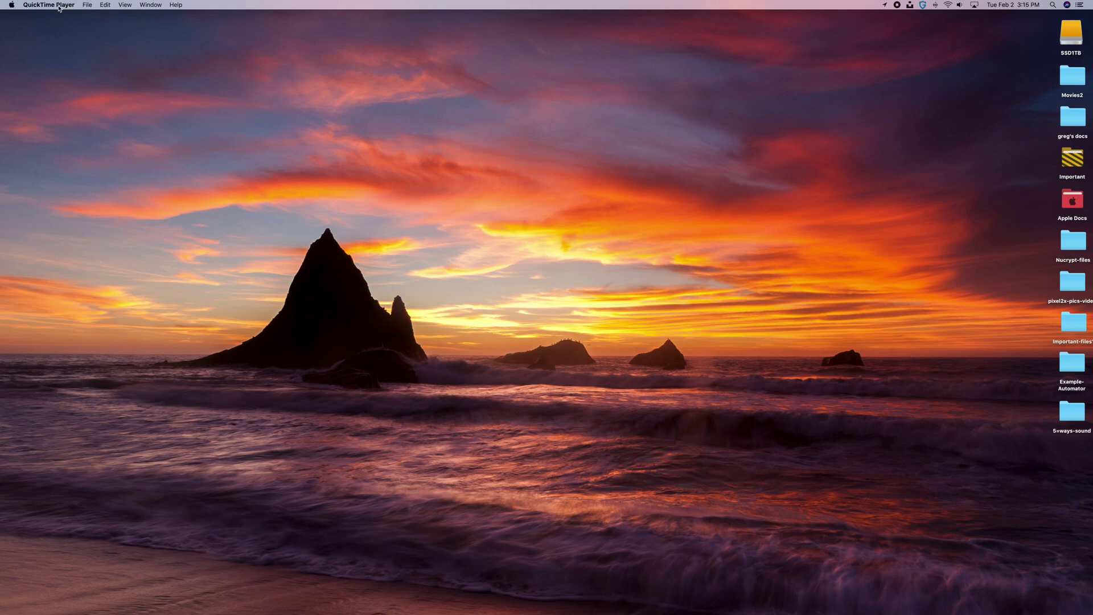
click(89, 7)
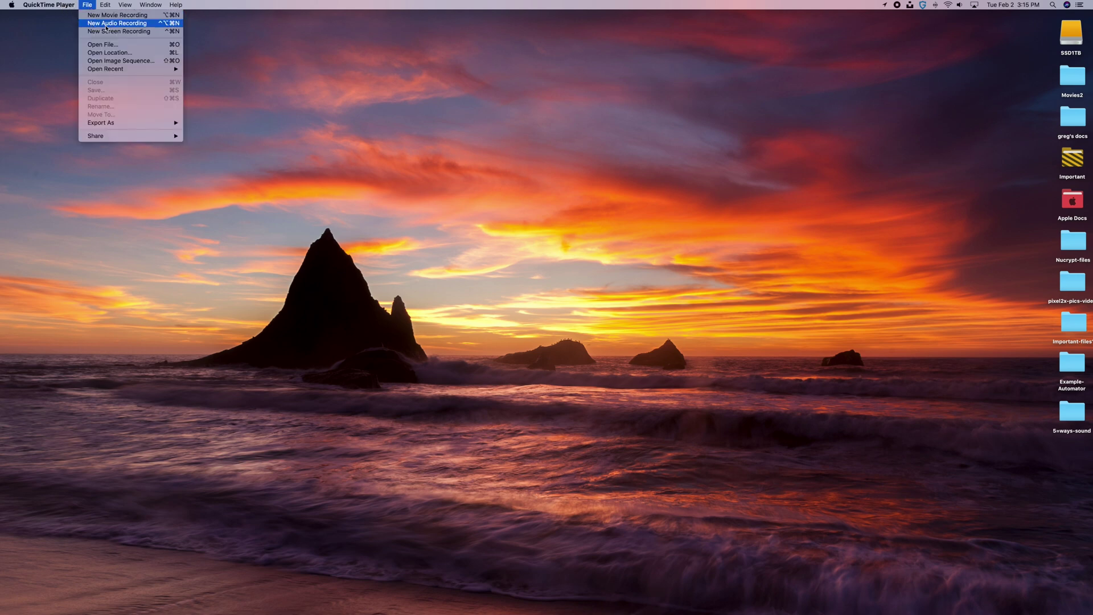
click(127, 26)
drag(110, 38, 503, 188)
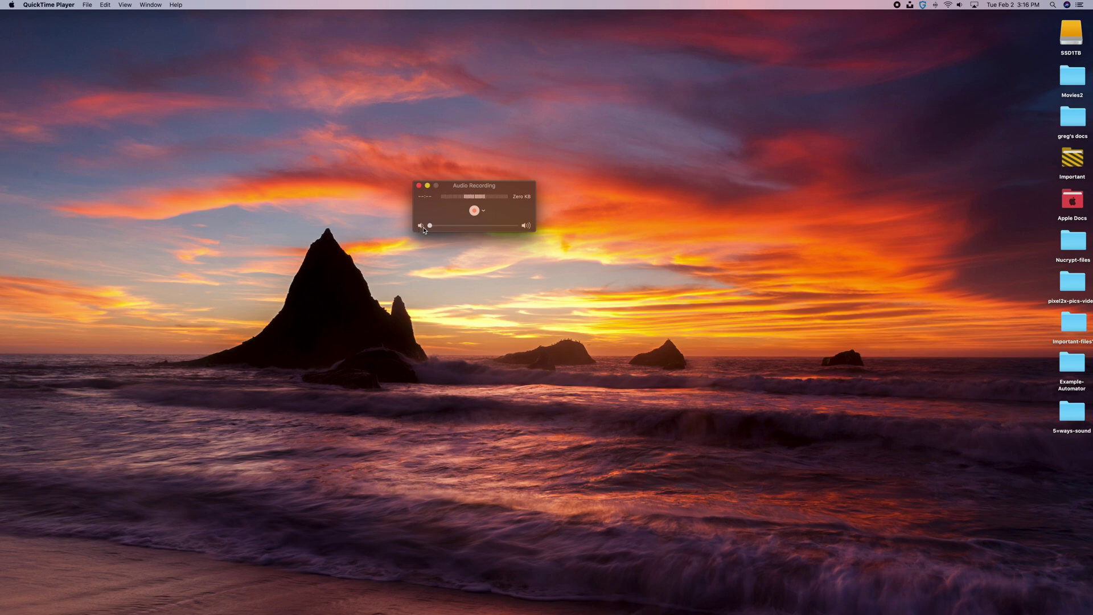
click(485, 212)
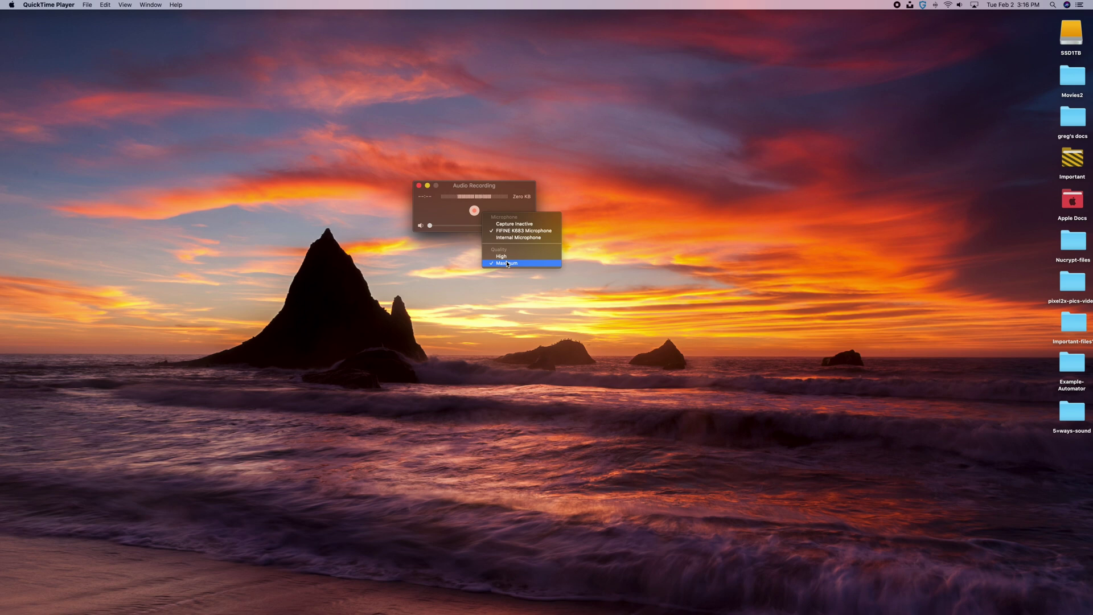
click(509, 301)
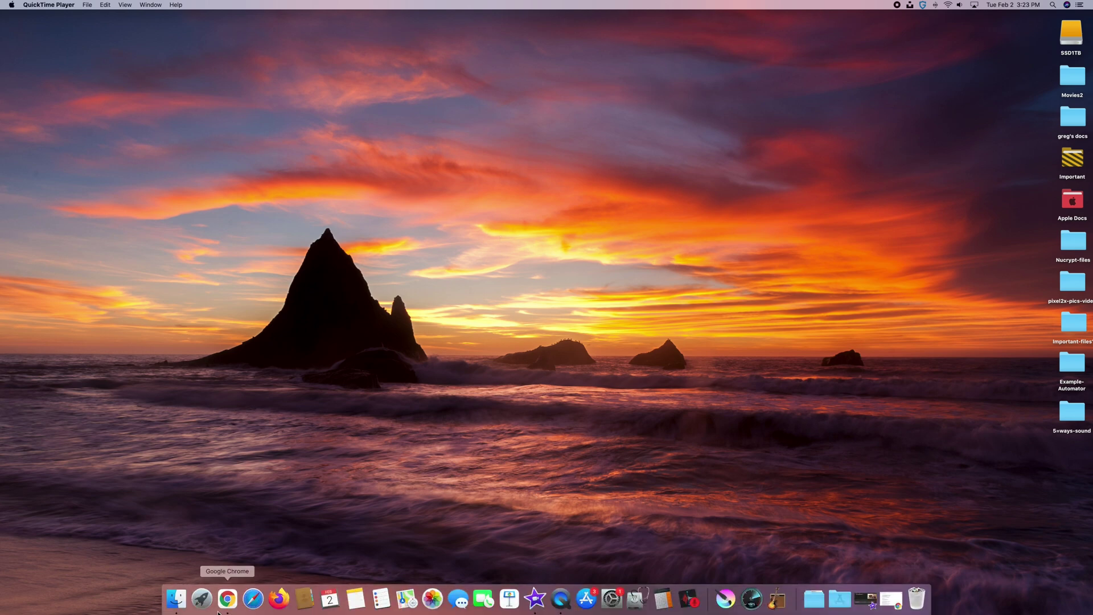
Step: Open GarageBand and create a new empty project with a microphone audio track using Input 1
click(201, 598)
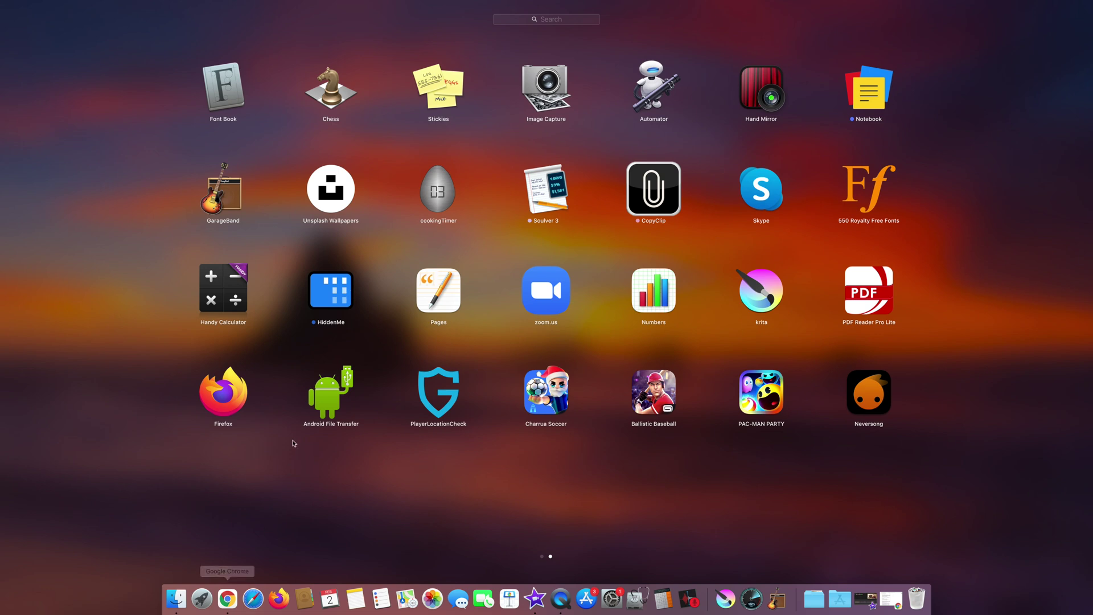
click(230, 203)
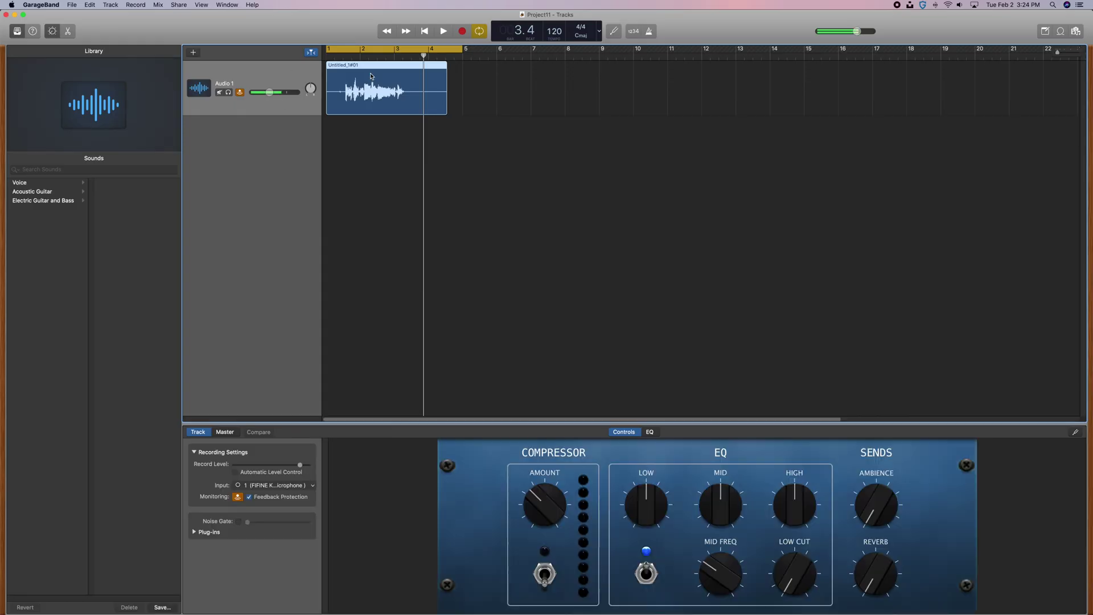
click(68, 6)
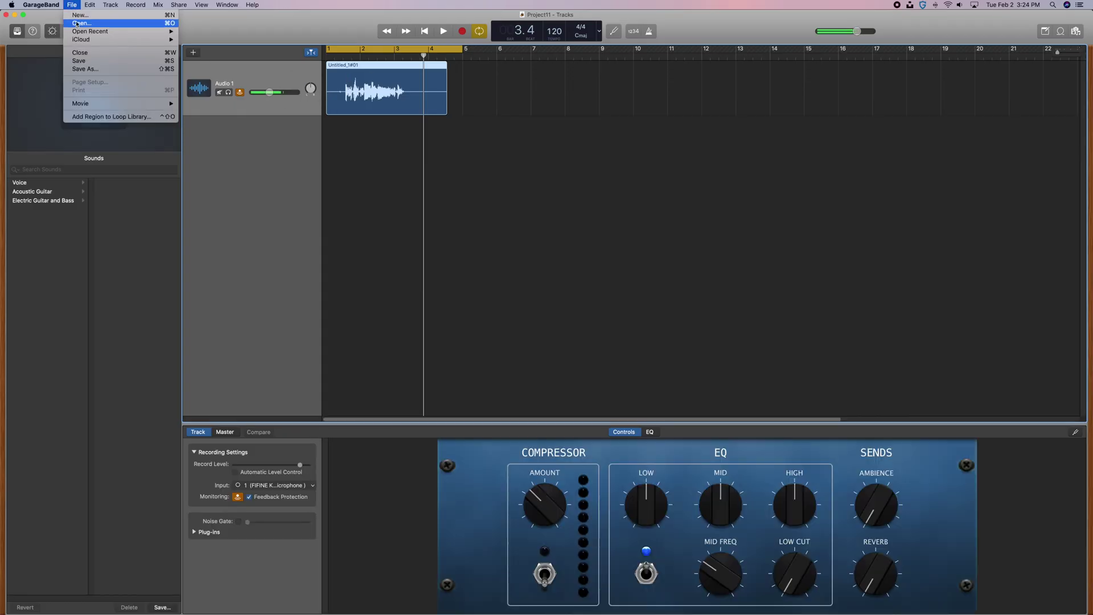
click(76, 22)
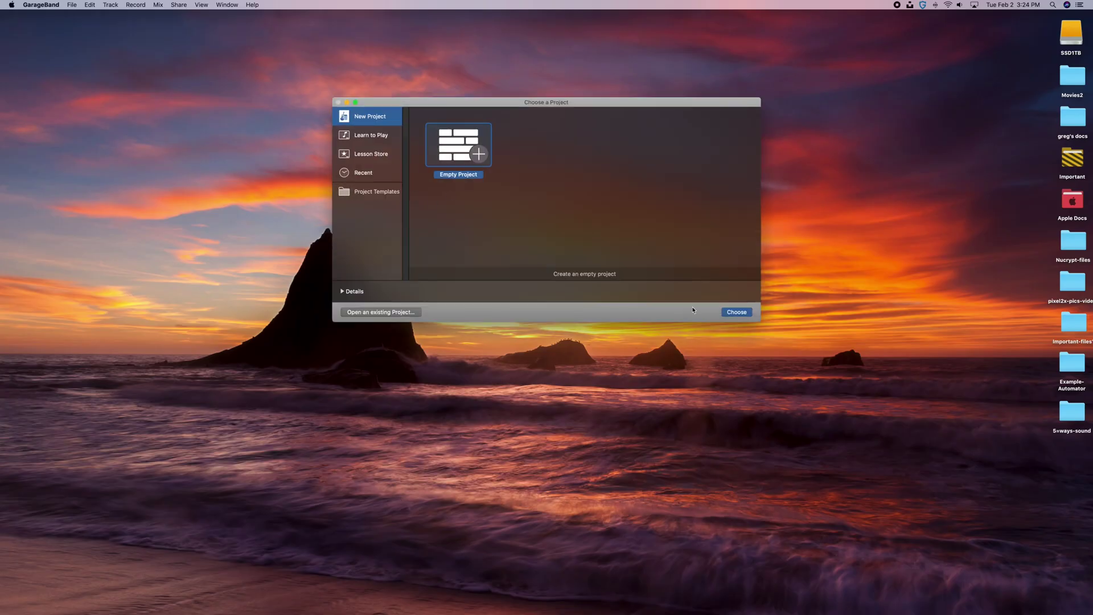
click(744, 314)
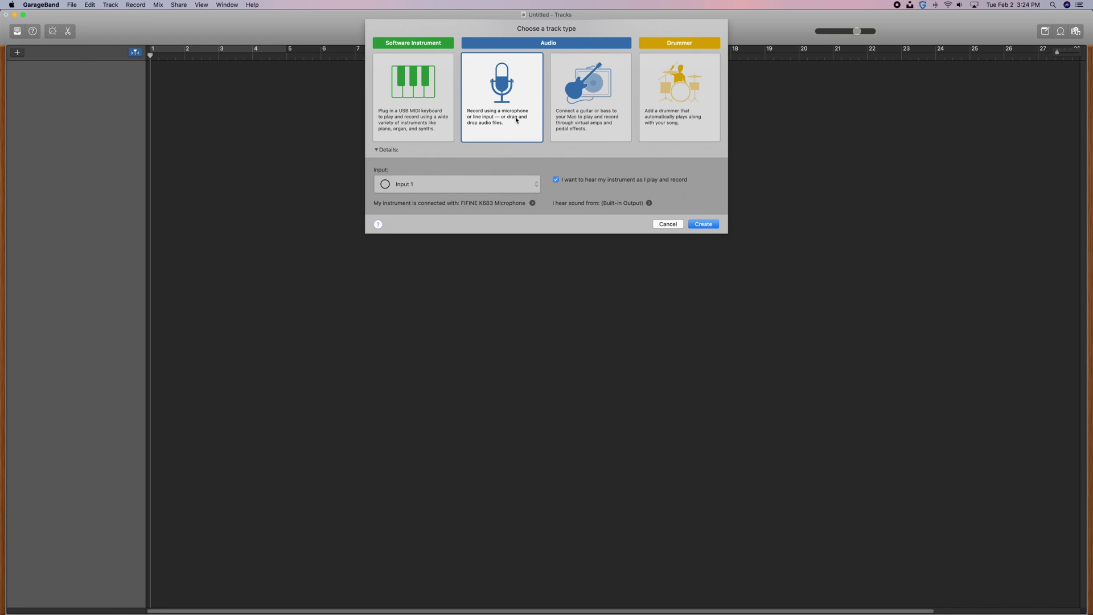
click(700, 225)
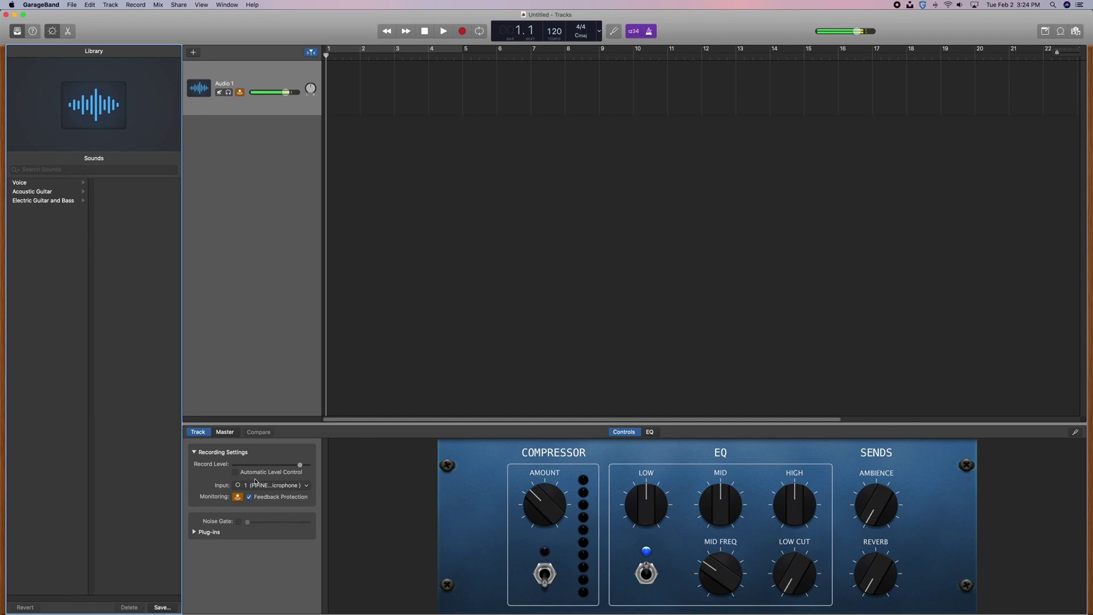
Step: Choose 1 (FIFINE K683 Microphone) as the track's input and start and stop a short recording
click(308, 489)
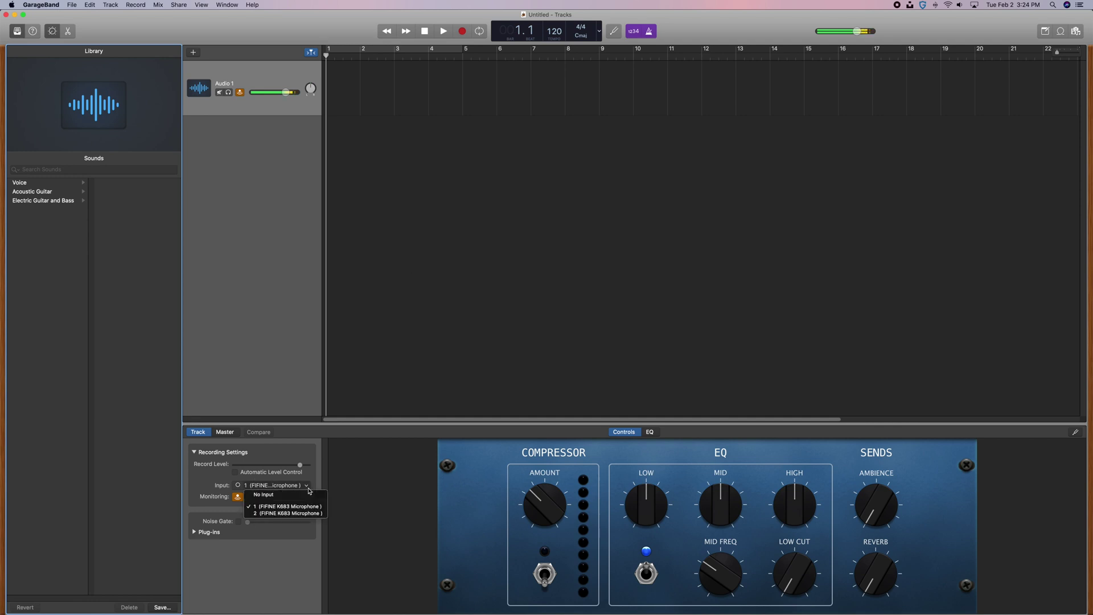
click(284, 509)
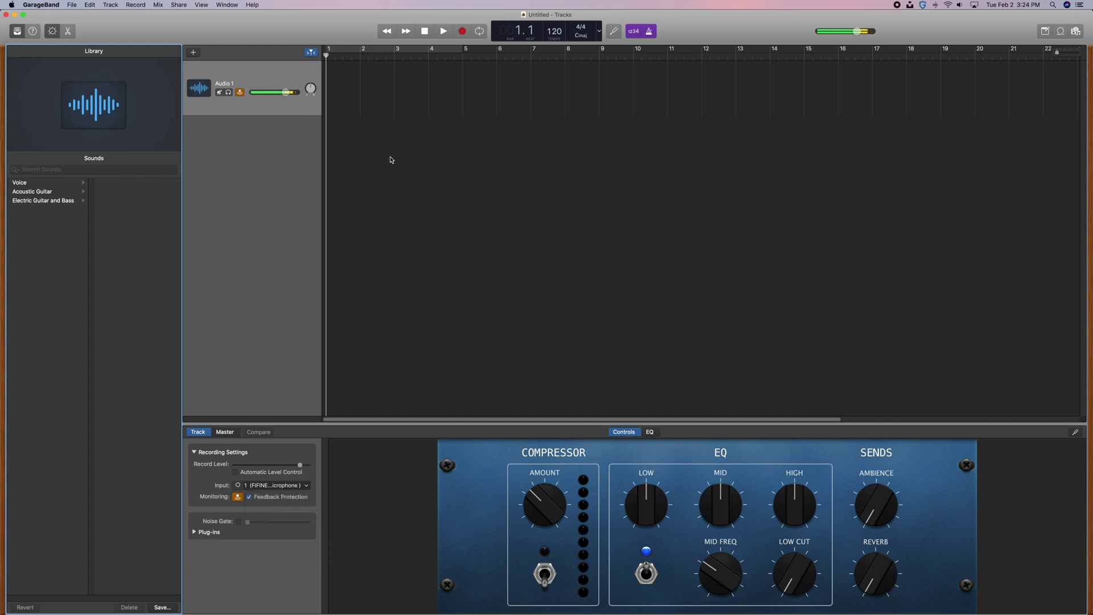
click(463, 32)
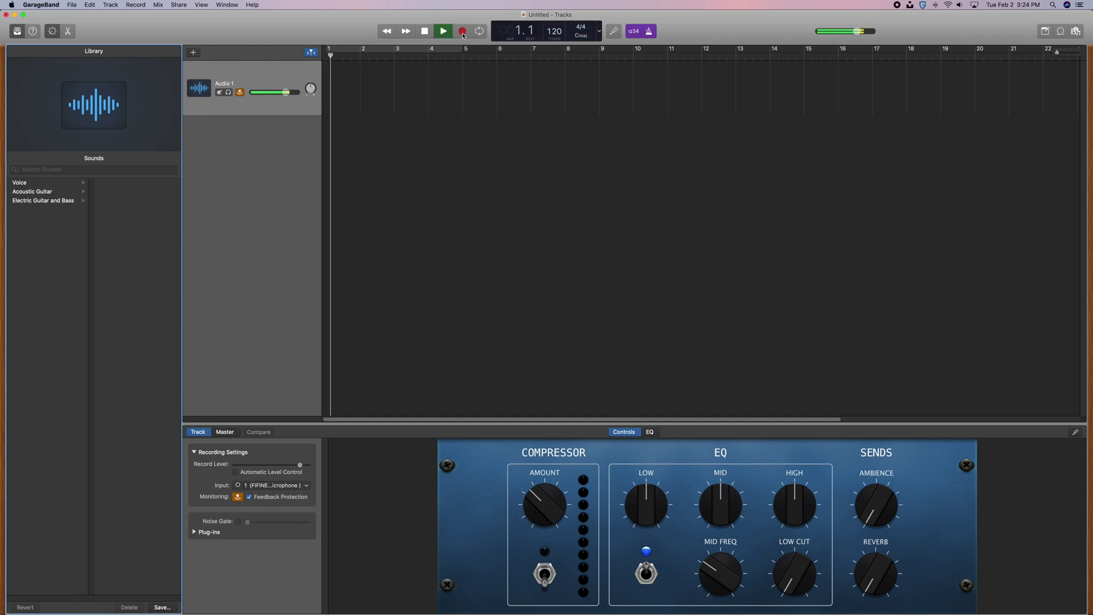
click(426, 32)
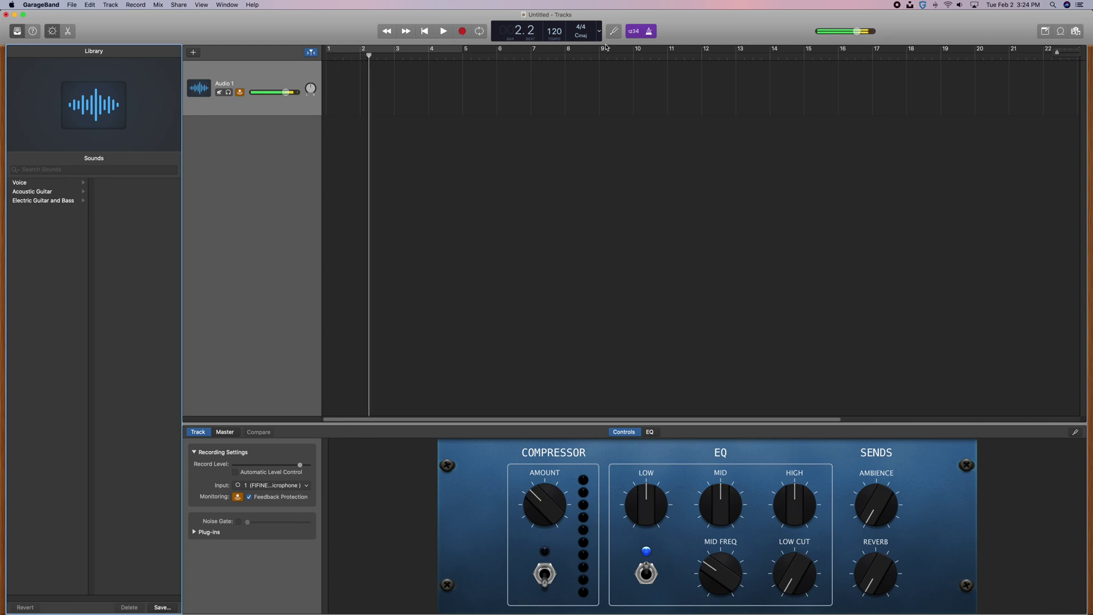
Step: Turn off the count-in and metronome and move the playhead back to the start of the timeline
click(634, 36)
click(650, 34)
drag(371, 55, 326, 55)
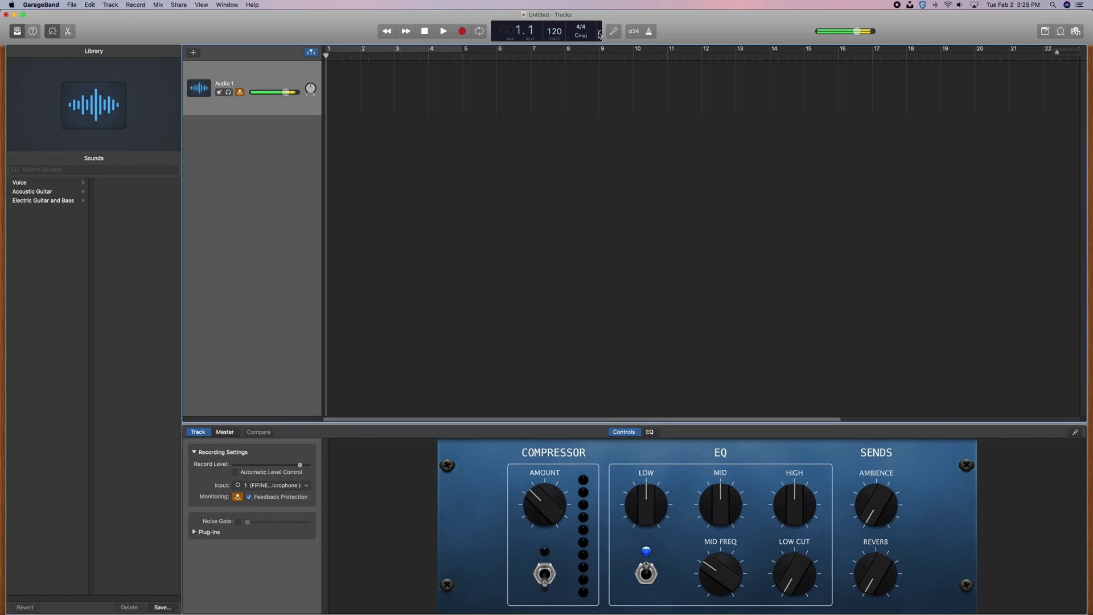
Step: Record a short microphone take on the Audio 1 track, stop recording and halt playback
click(464, 32)
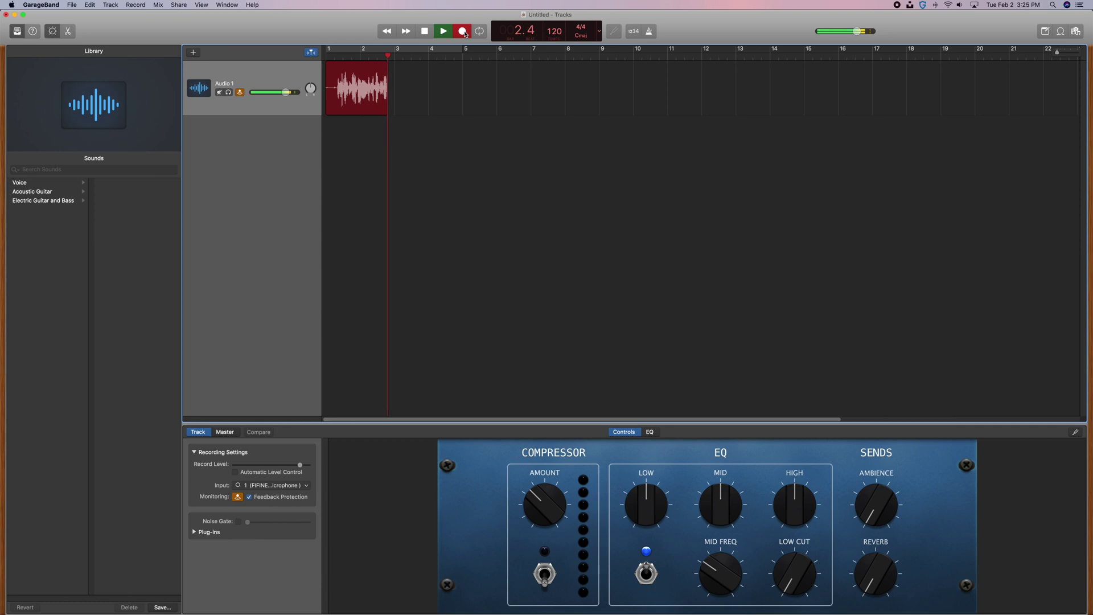
click(464, 32)
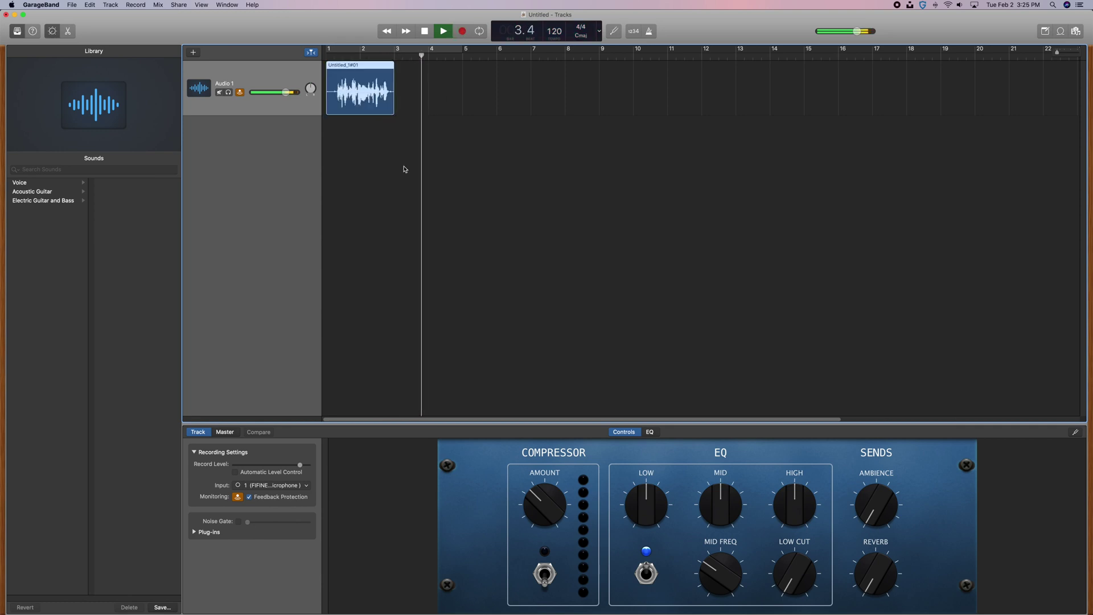
key(space)
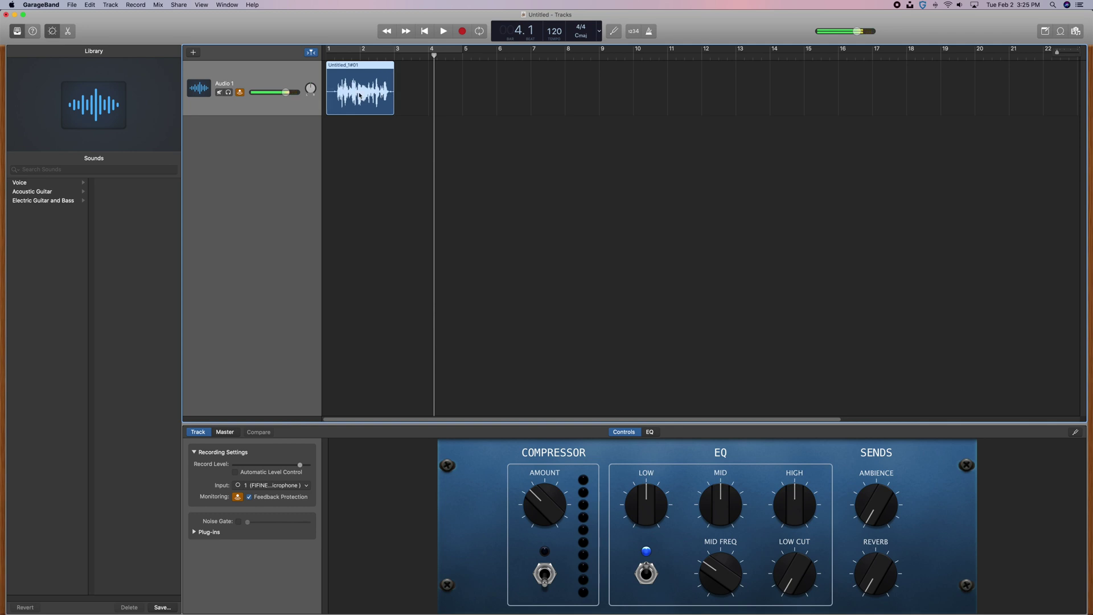
Step: Export the song to disk as an MP3 in Highest Quality (256 kBit/s), keeping the suggested file name
click(75, 8)
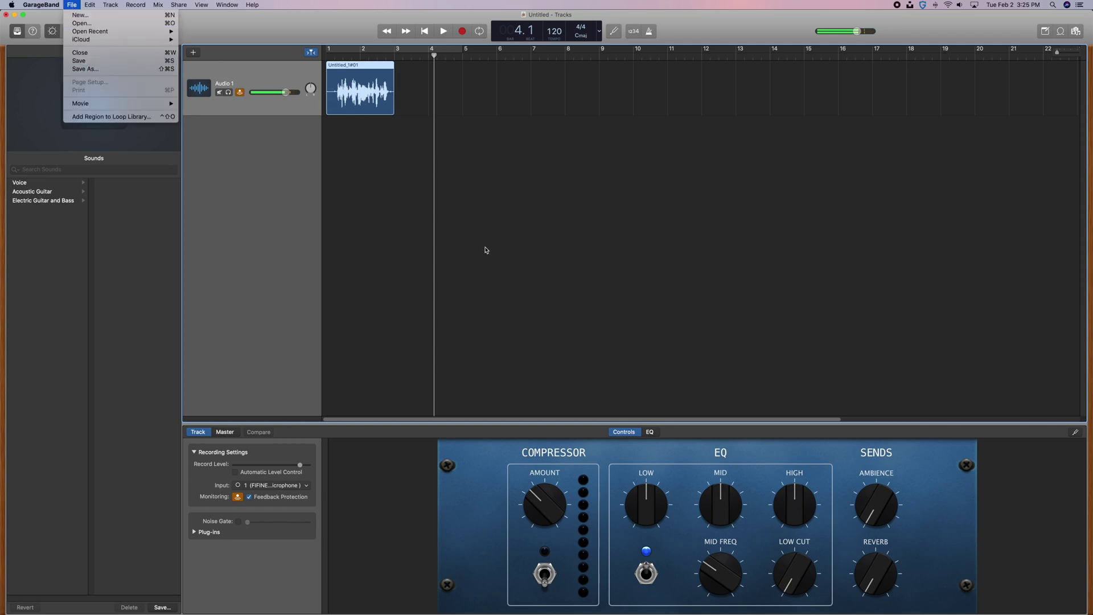
click(312, 225)
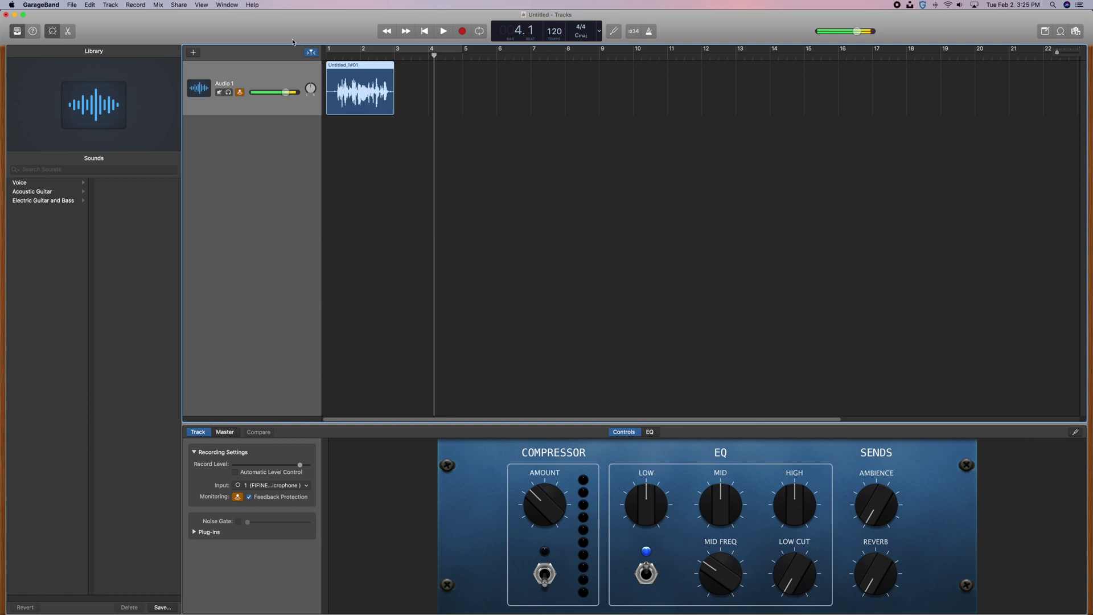
click(178, 5)
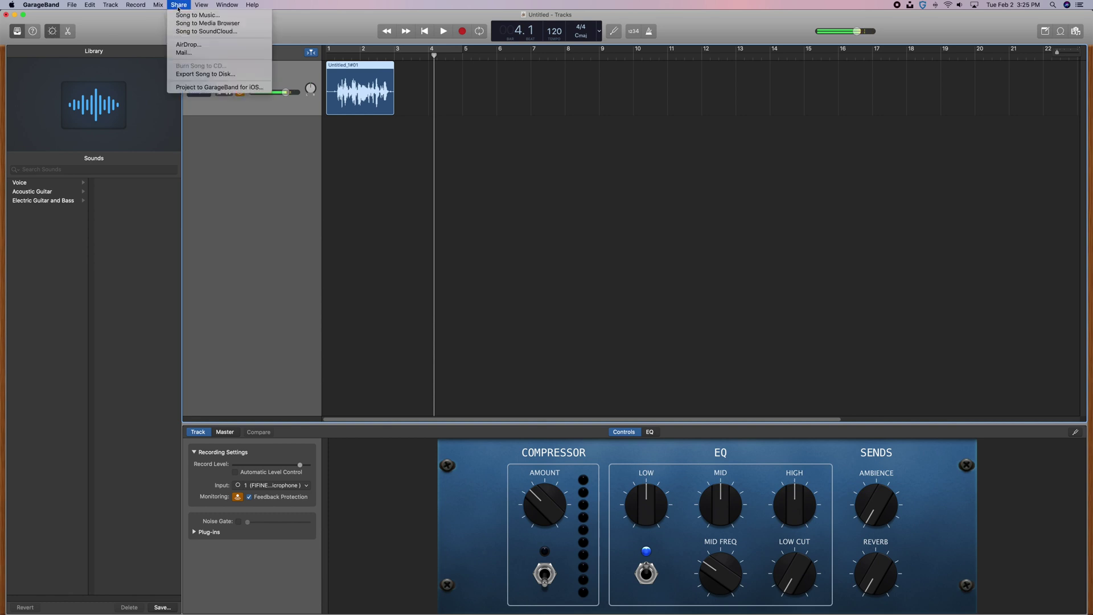
click(198, 75)
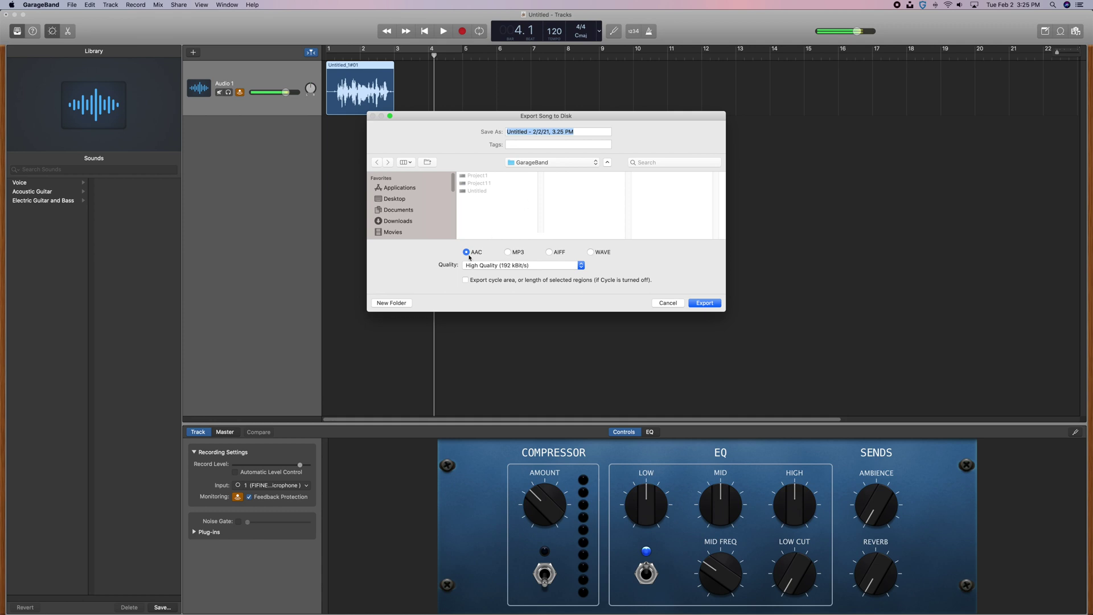
click(509, 253)
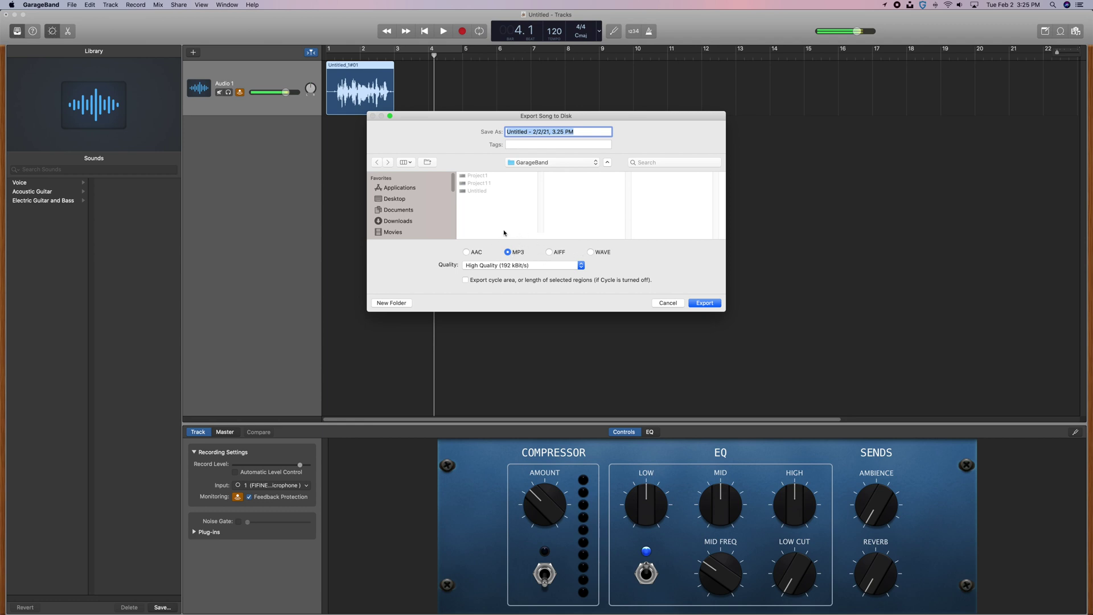
click(510, 266)
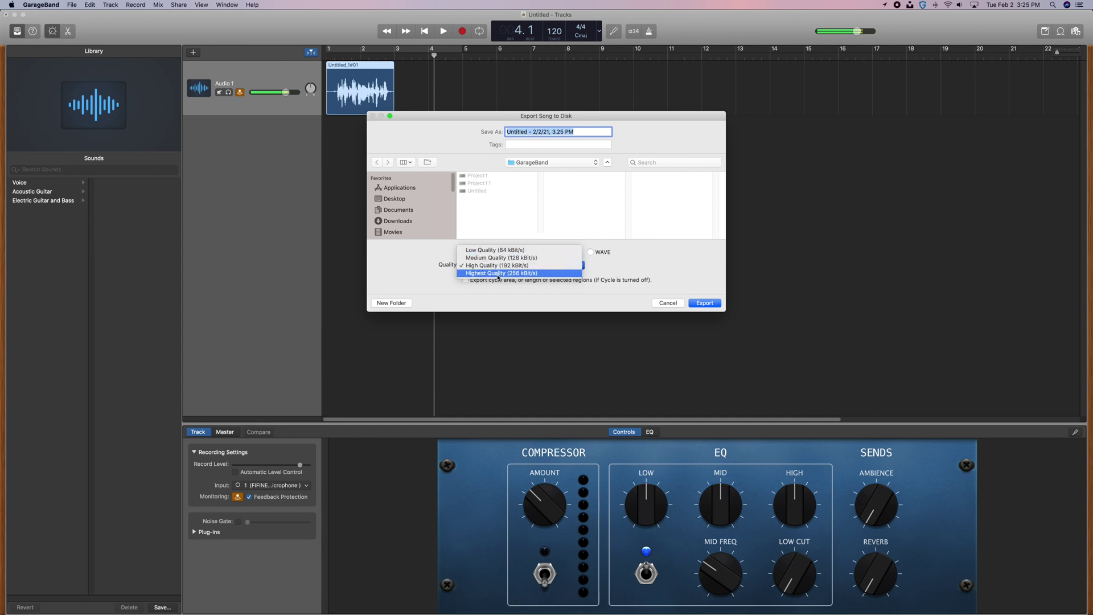
click(499, 274)
click(705, 303)
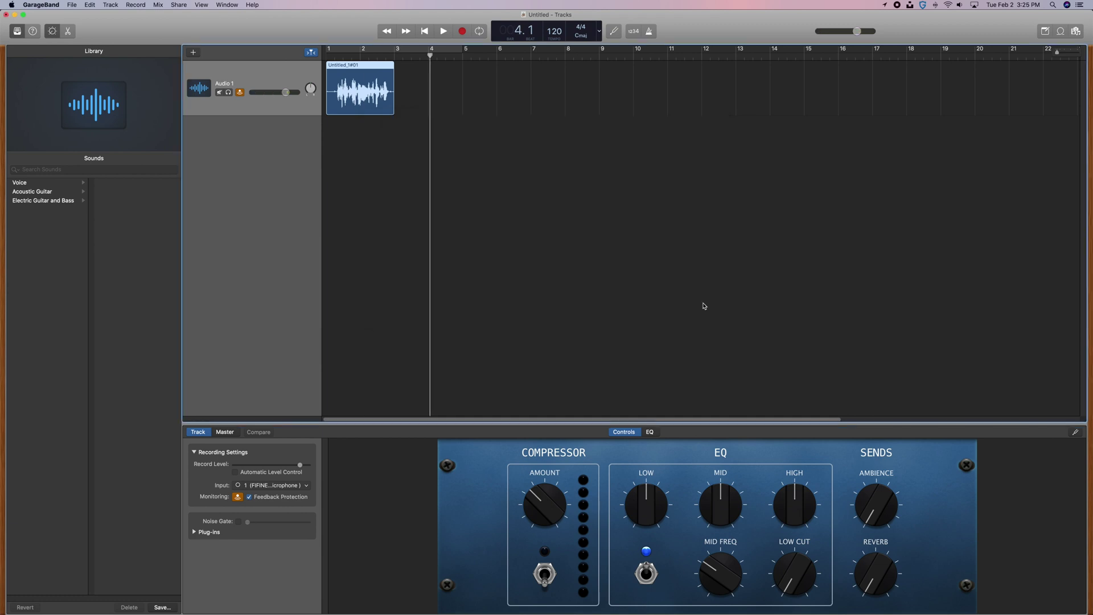
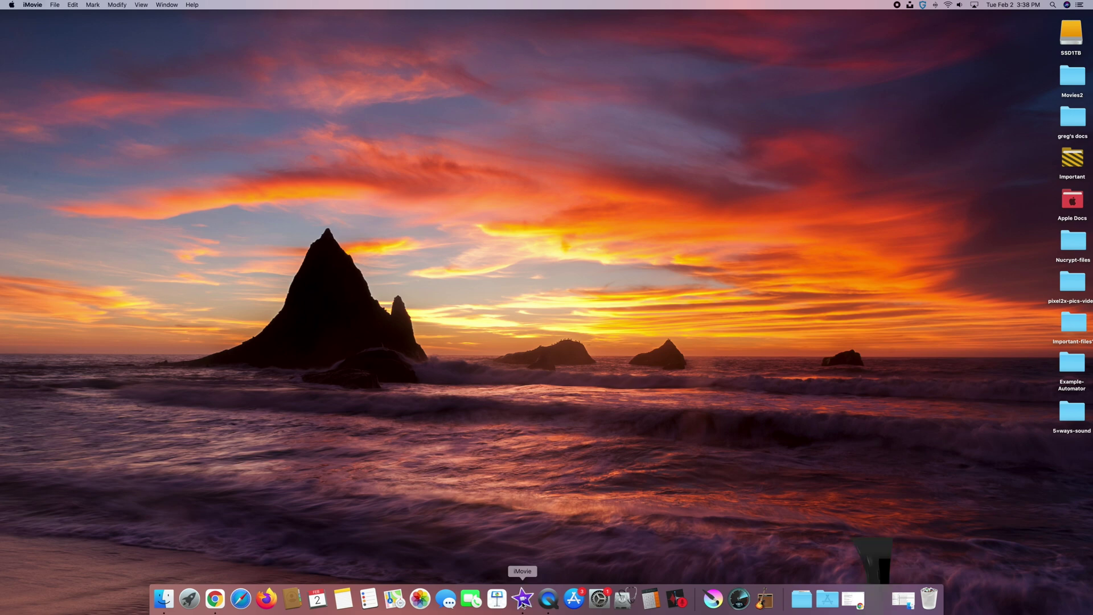
Step: In iMovie, return to the projects overview, create a new movie project and shift its window slightly
click(48, 26)
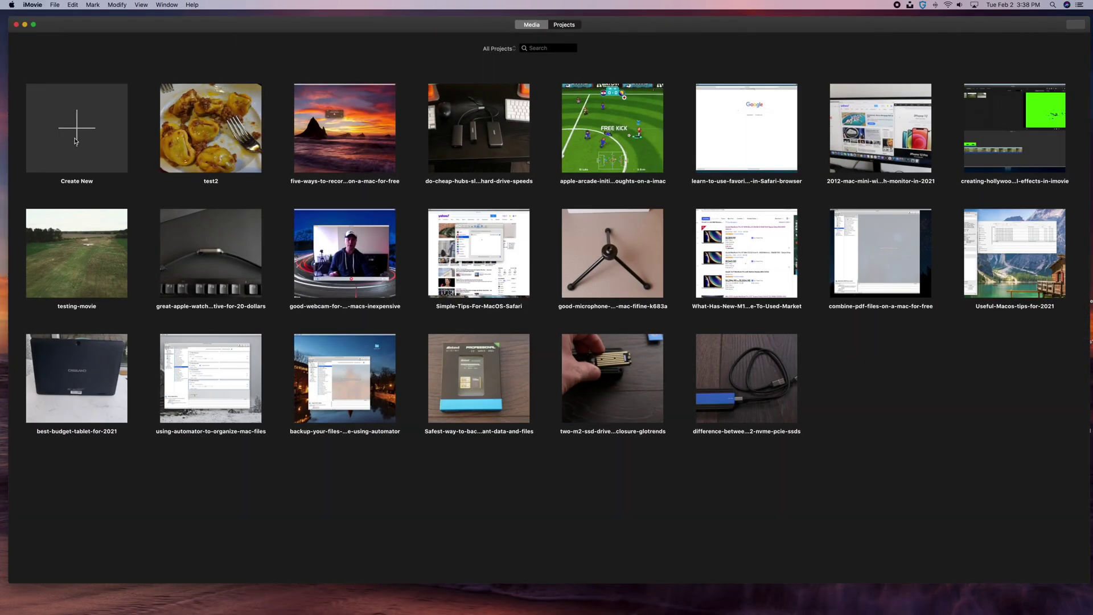
click(75, 139)
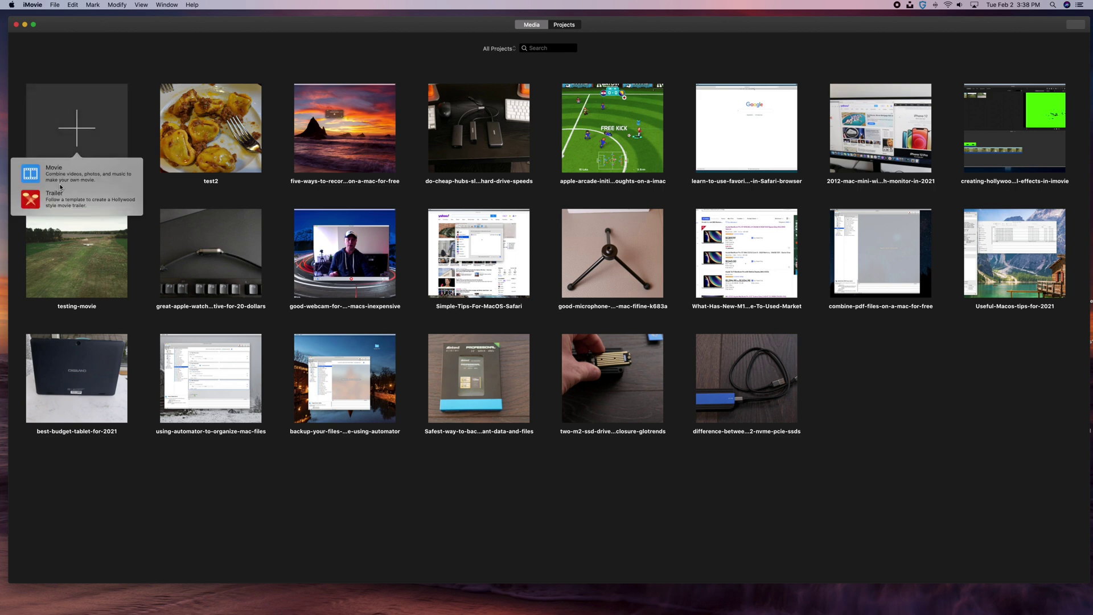
click(61, 177)
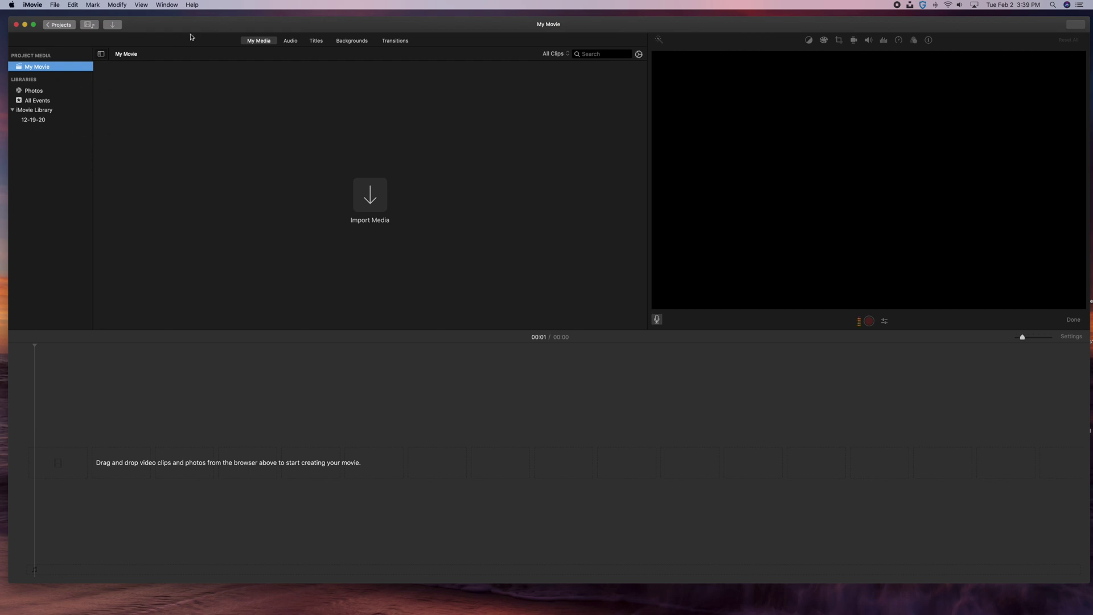
drag(197, 32, 199, 33)
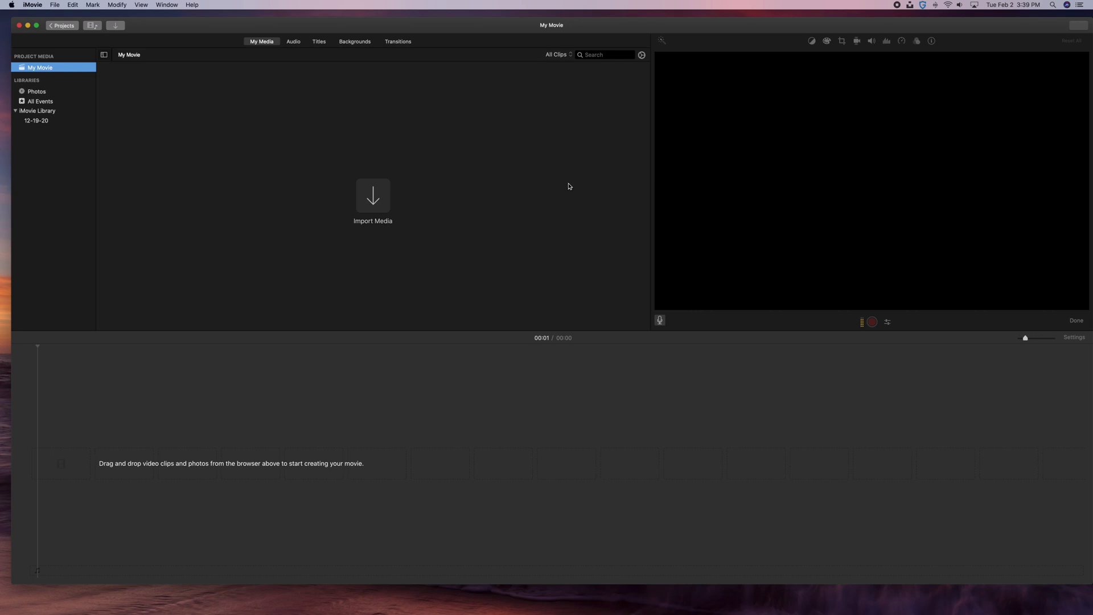
click(655, 106)
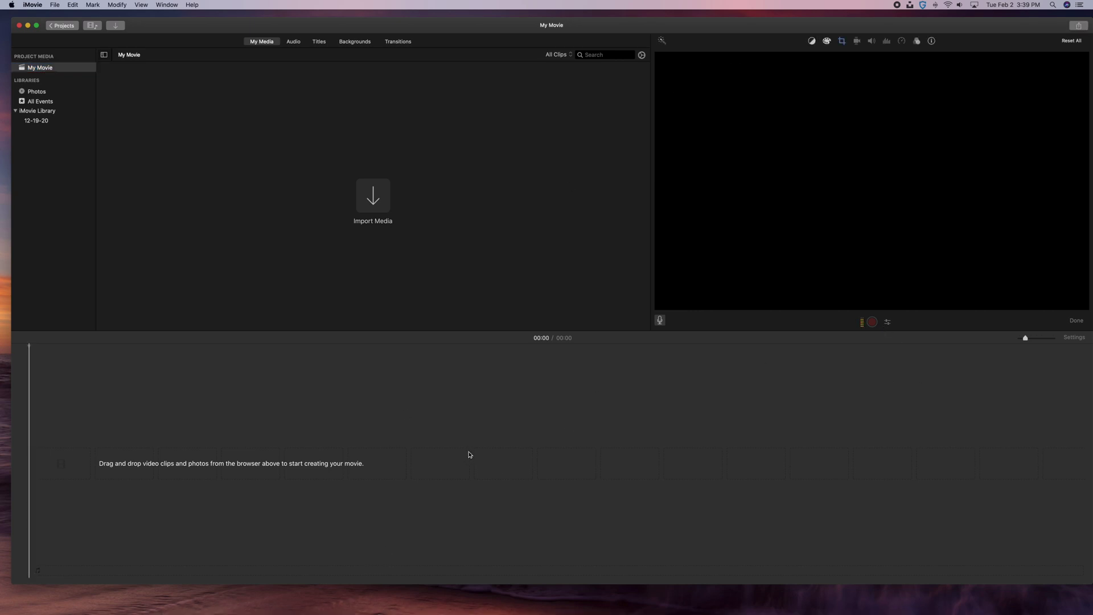
Step: Import six consecutive JPG photos from the Finder's Downloads folder into the My Movie project media
mouse_move(459, 602)
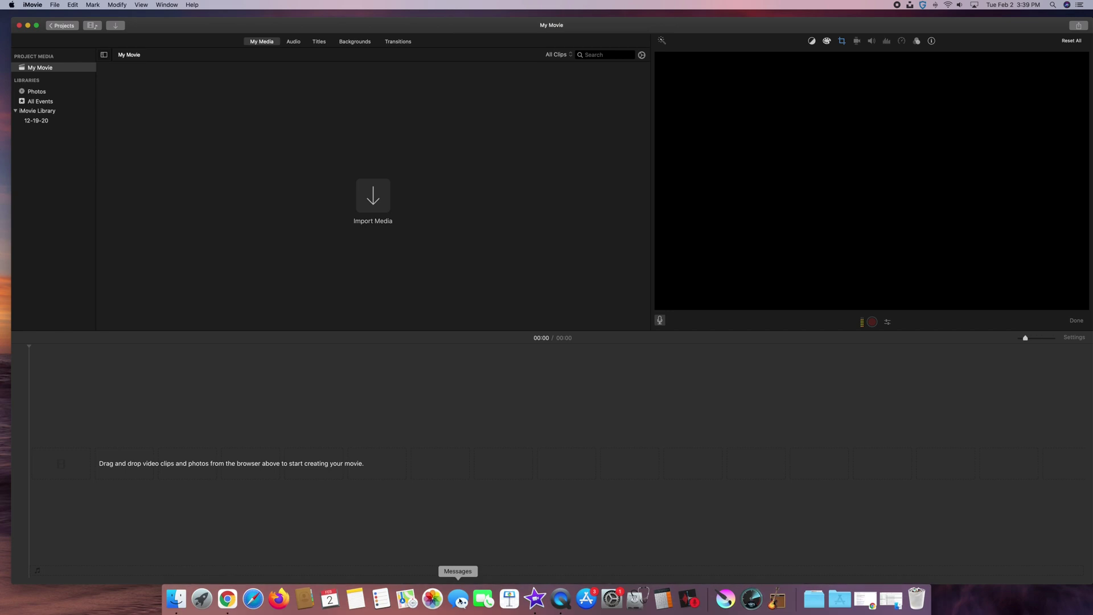
click(176, 599)
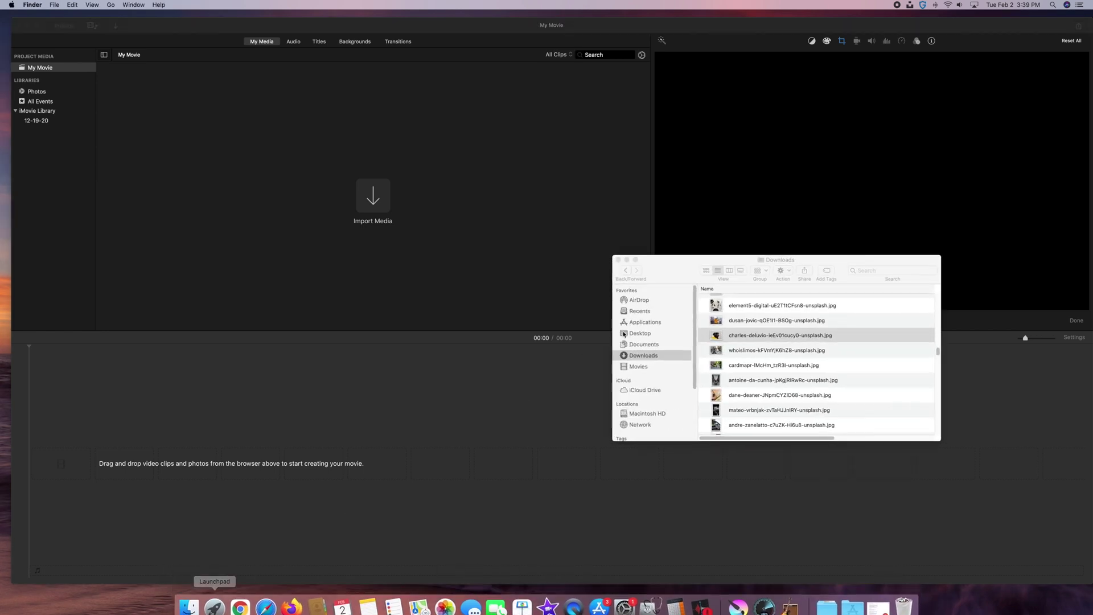
click(749, 324)
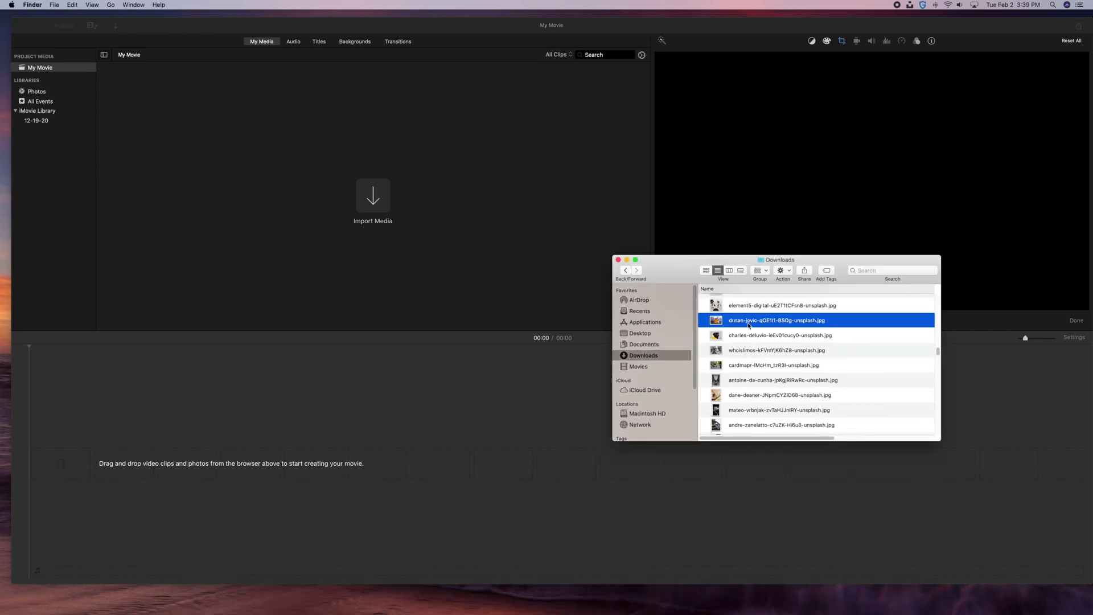
shift+click(746, 396)
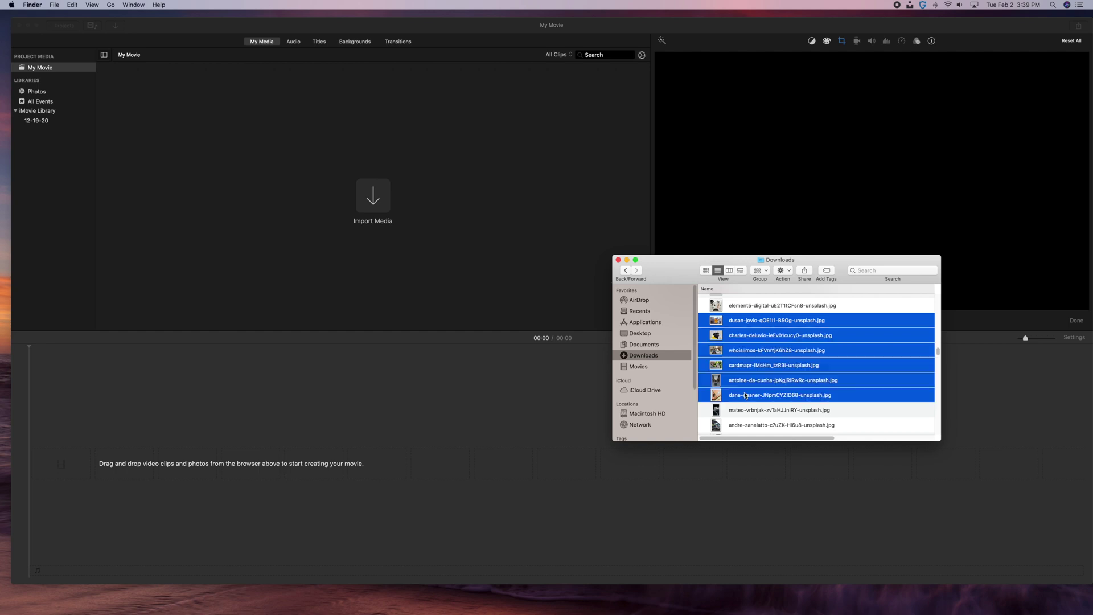
drag(743, 325, 483, 236)
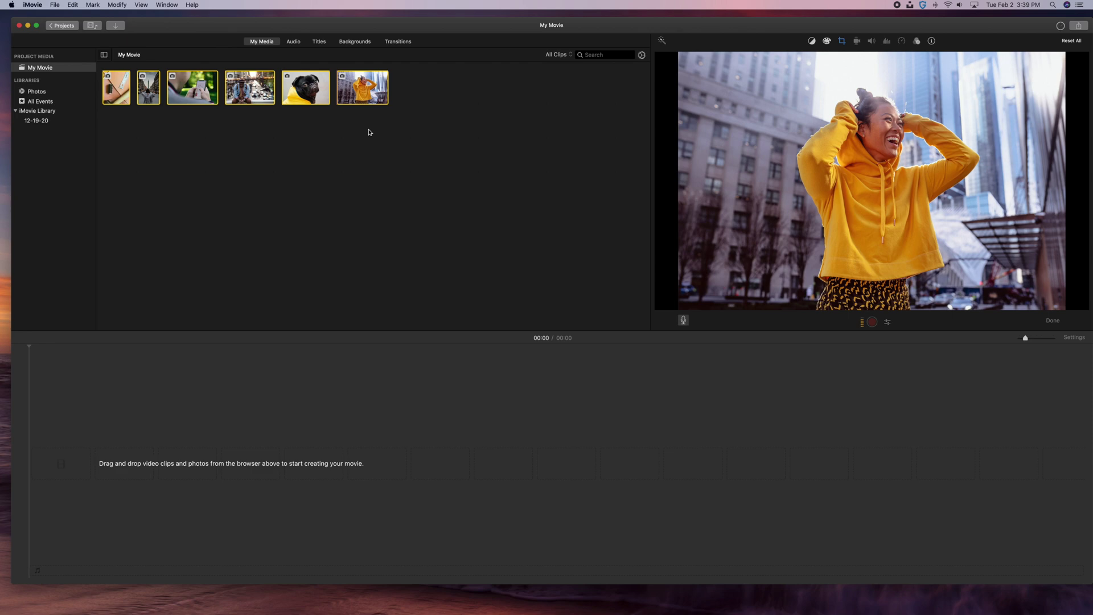
Step: Add all six imported photos to the timeline and place the playhead at the start of the first one
drag(110, 84, 59, 464)
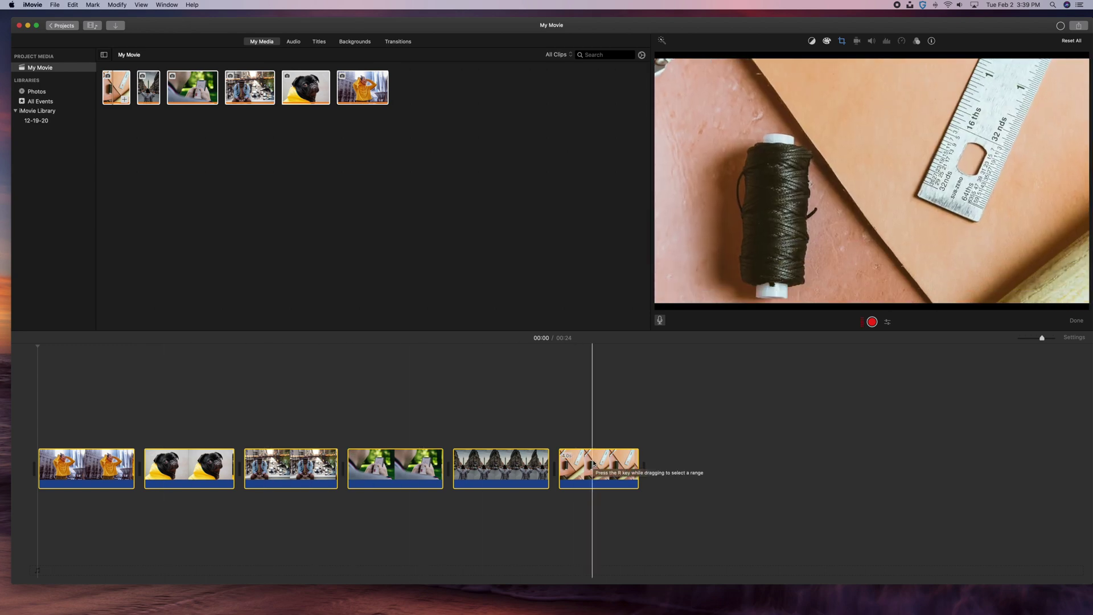
click(36, 431)
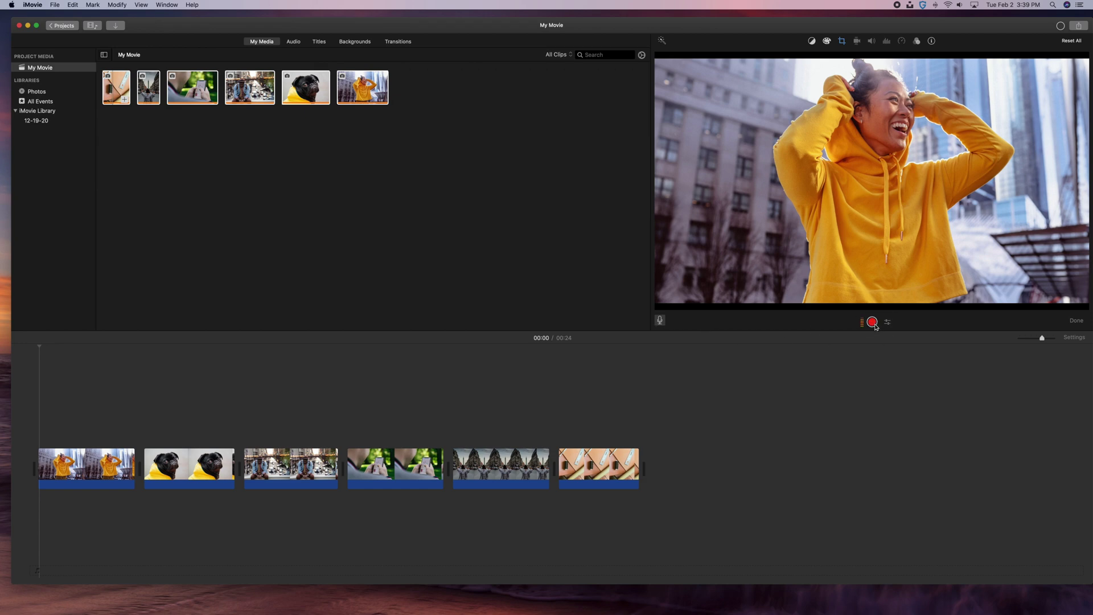
click(873, 323)
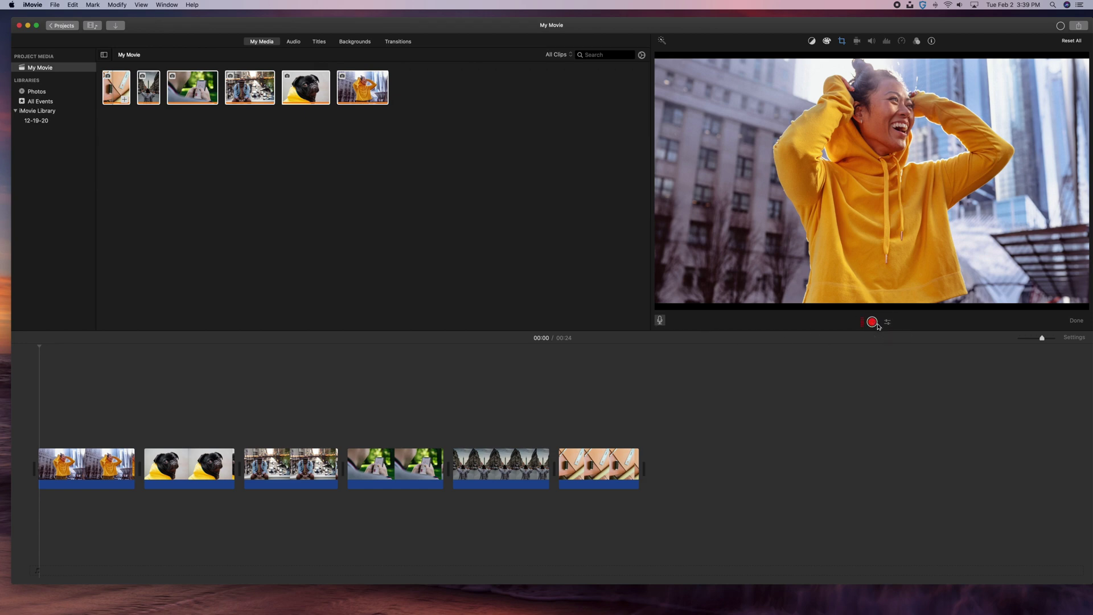
Step: Open the voiceover options, choose System Setting (FIFINE K683 Microphone) as the input source and close the options
click(660, 321)
click(660, 322)
click(888, 323)
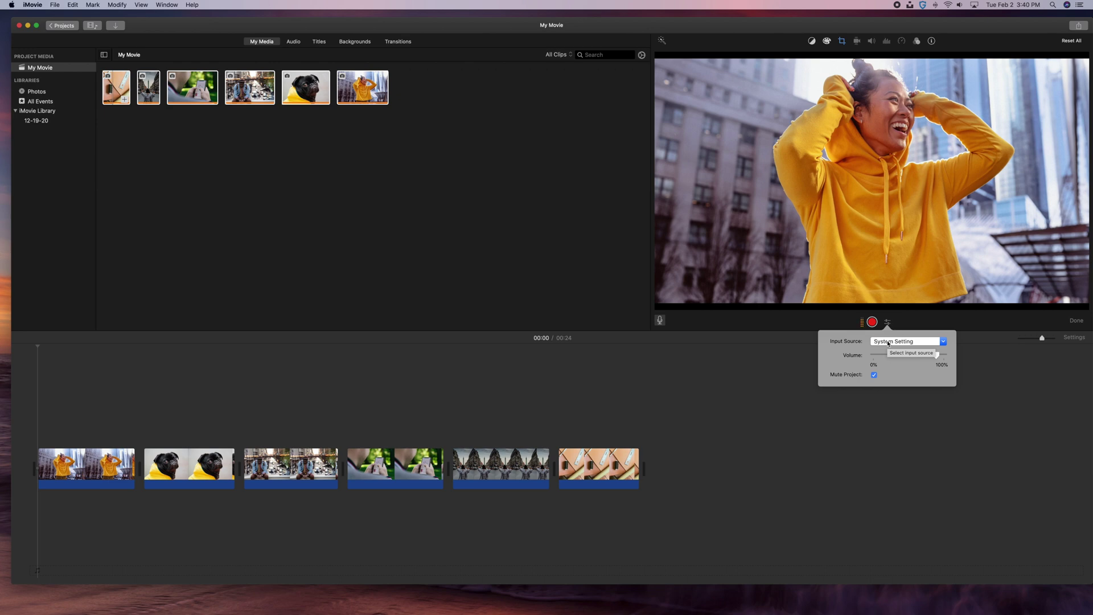
click(889, 344)
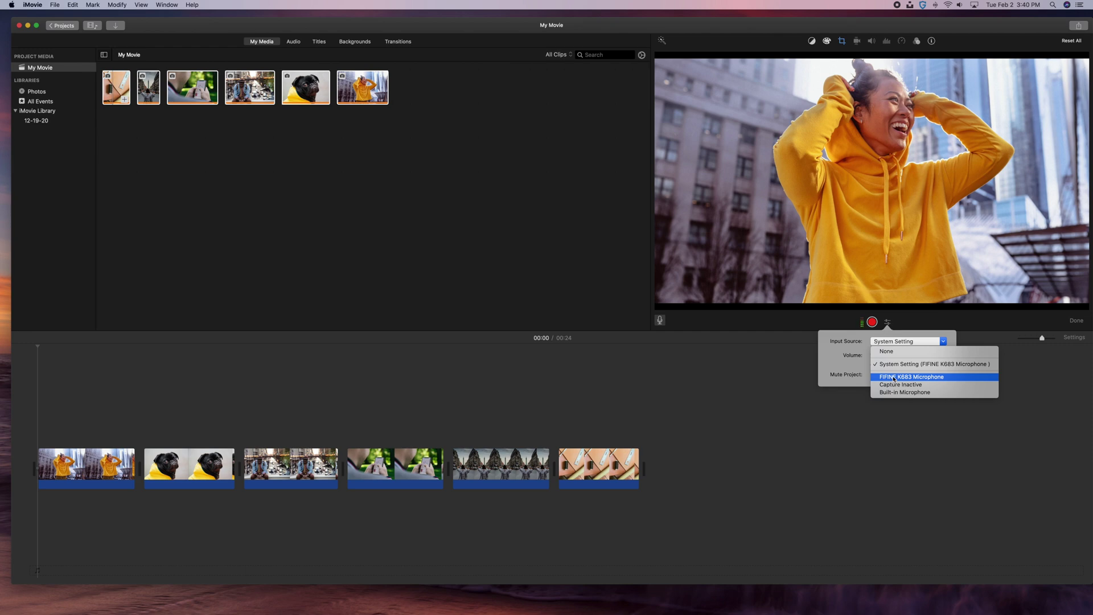
click(918, 366)
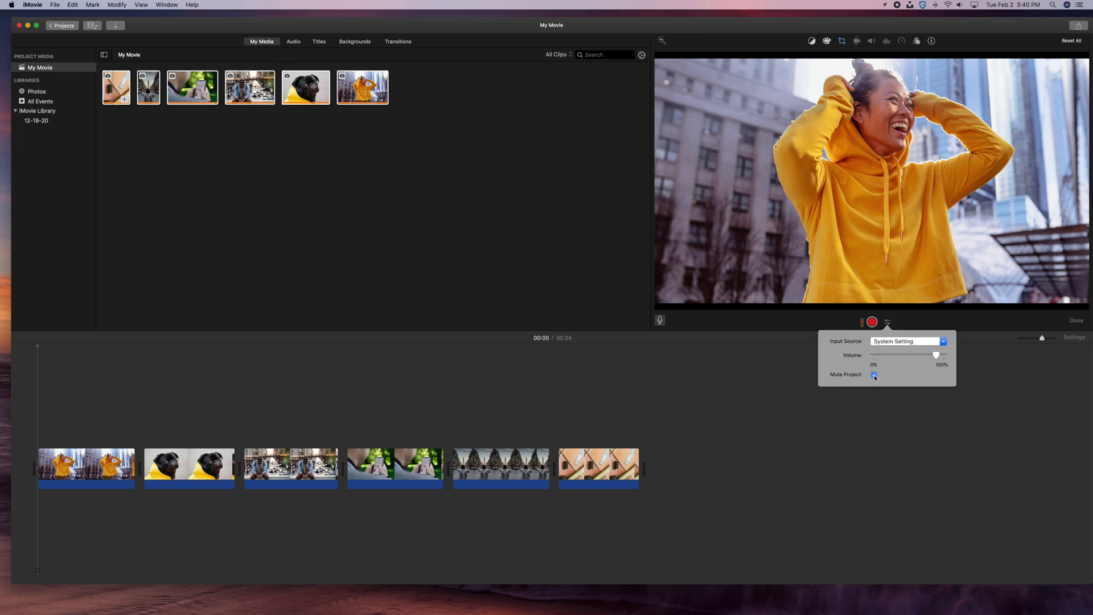
click(867, 398)
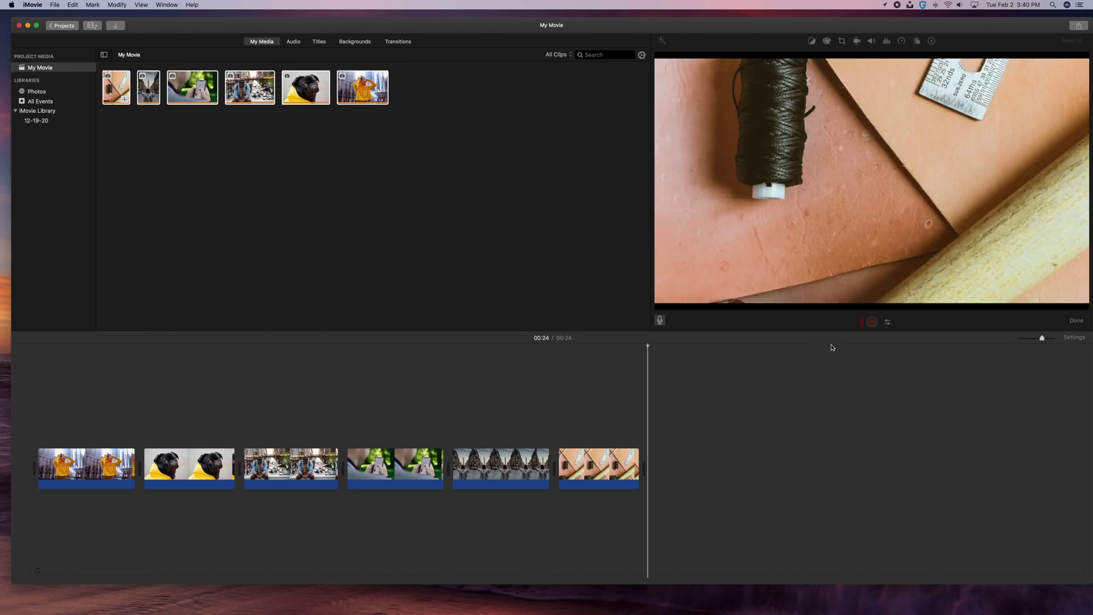
Step: Record a voiceover of about 9 seconds from the start of the timeline beneath the photos
click(37, 420)
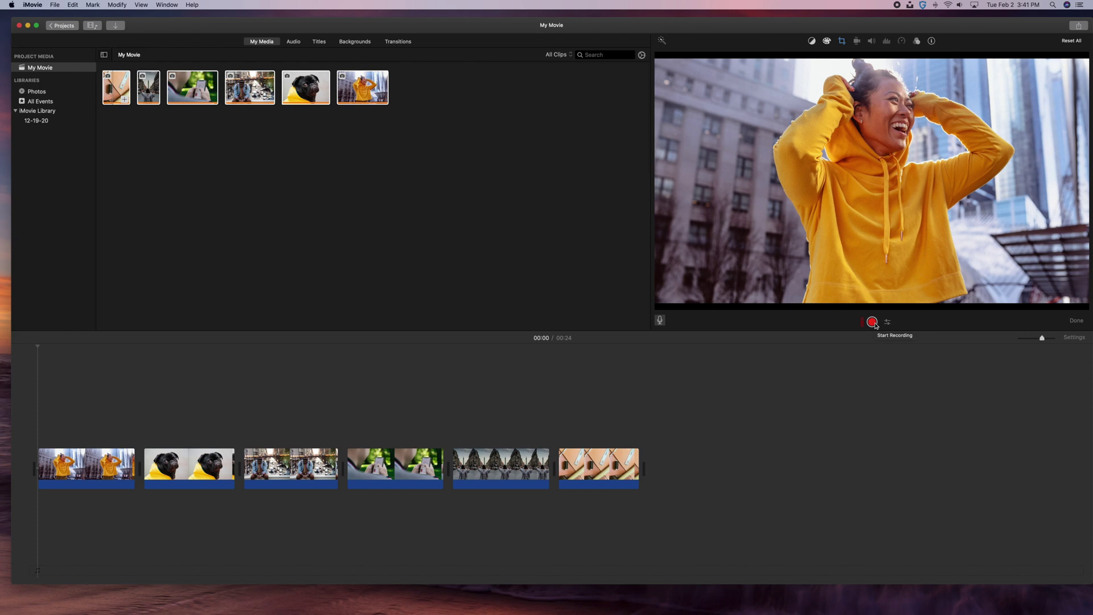
click(874, 323)
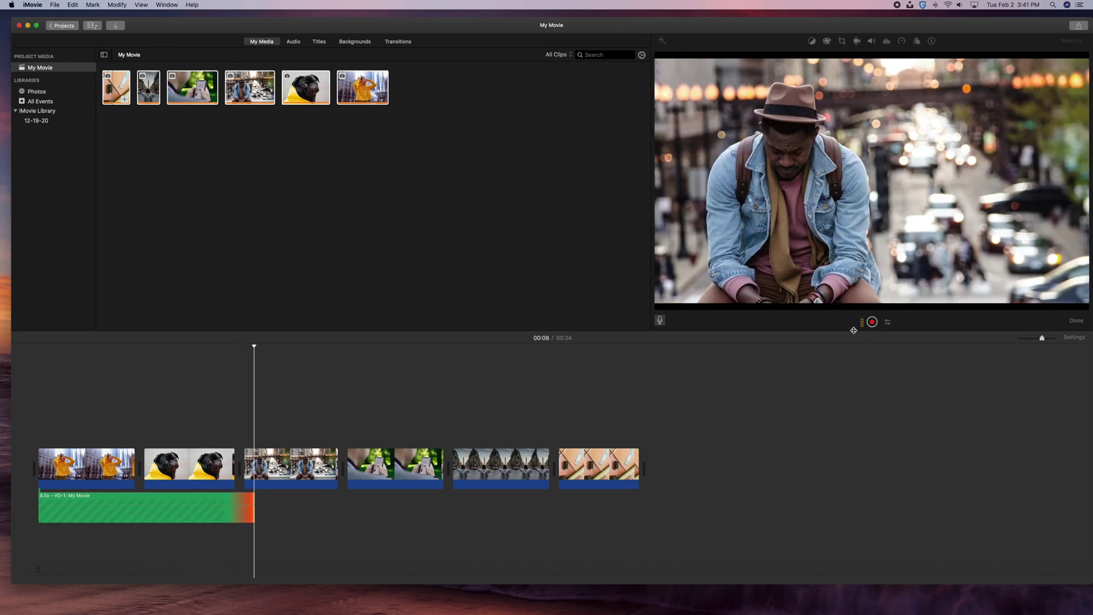
click(873, 322)
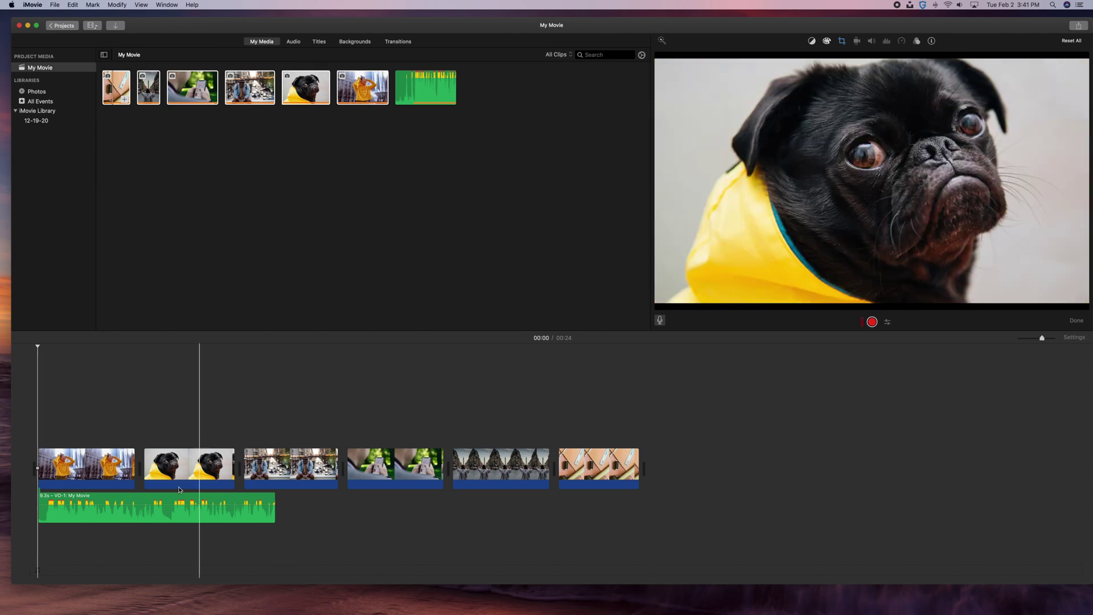
Step: Examine the recorded voiceover by selecting its clip in the timeline and in the project media
click(219, 512)
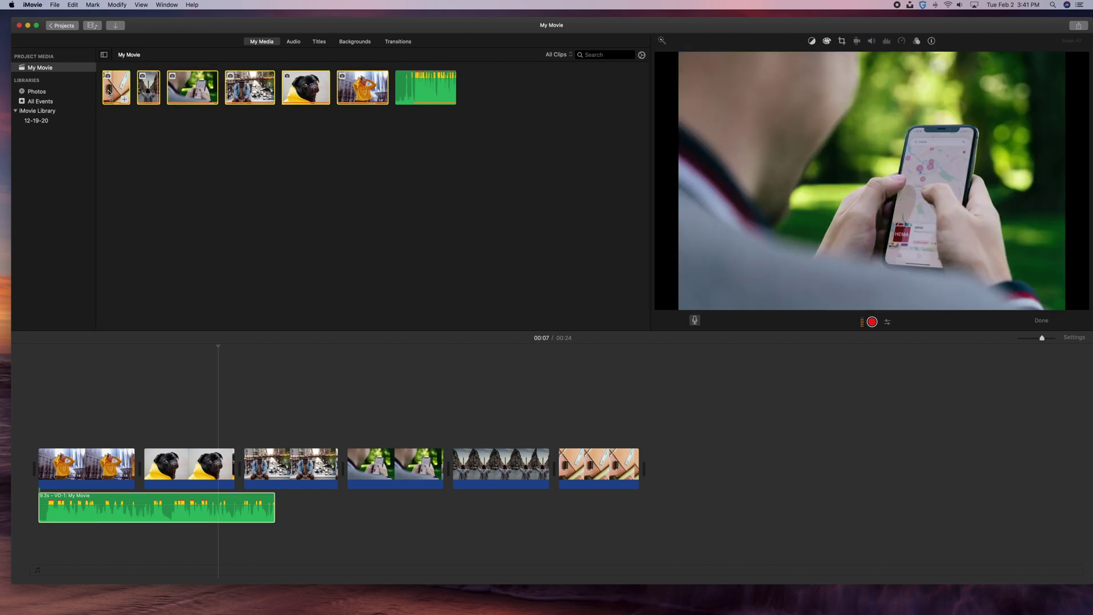
click(435, 96)
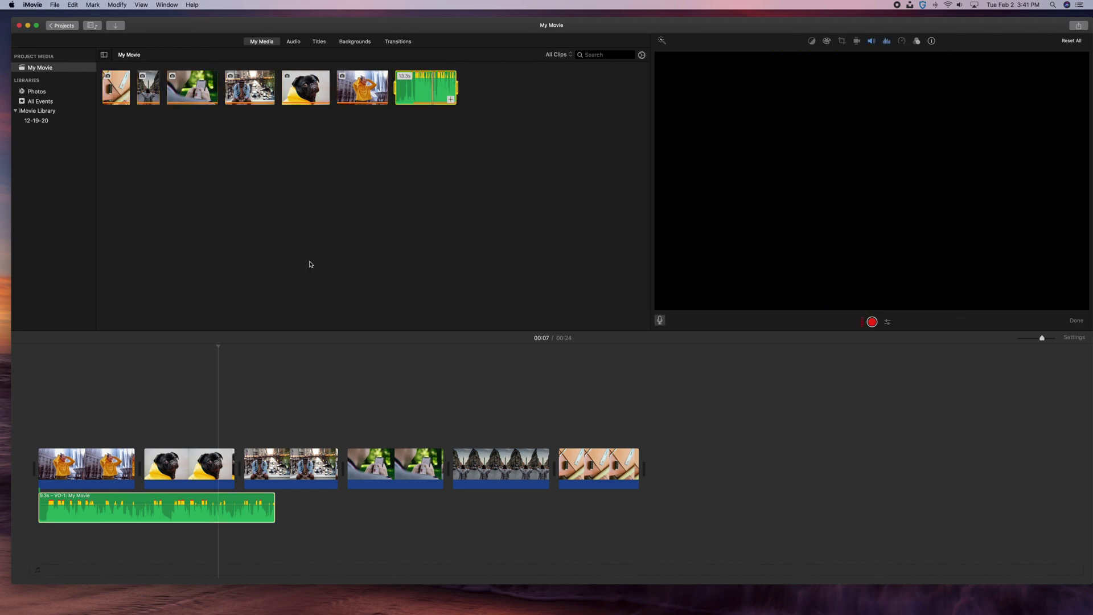
click(178, 516)
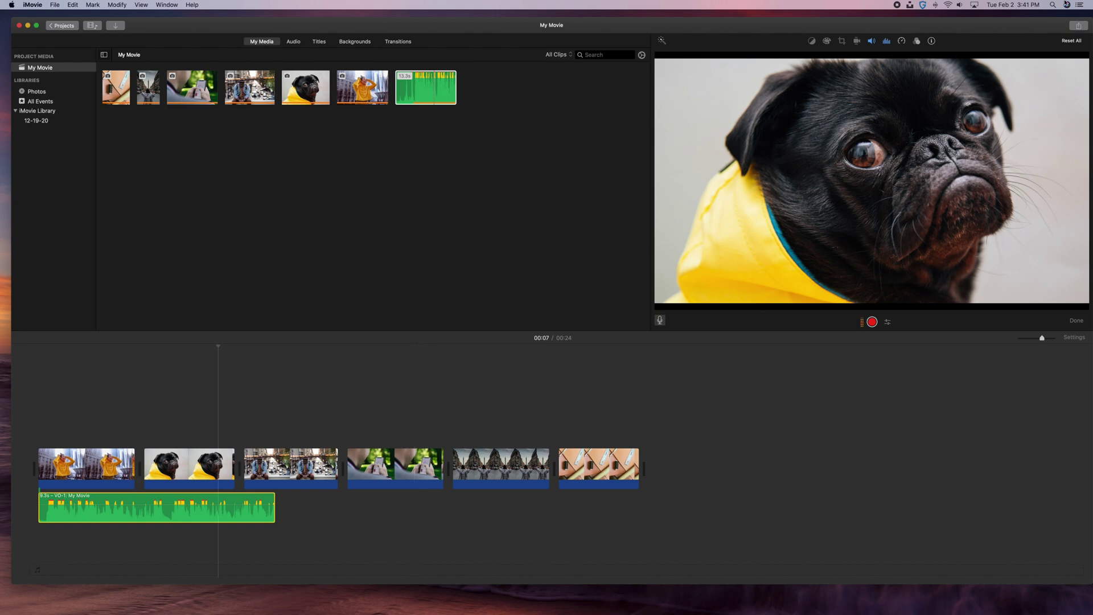
Step: Examine the movie's file export options, comparing Video and Audio with Audio Only as MP3, and close them without saving
click(1078, 26)
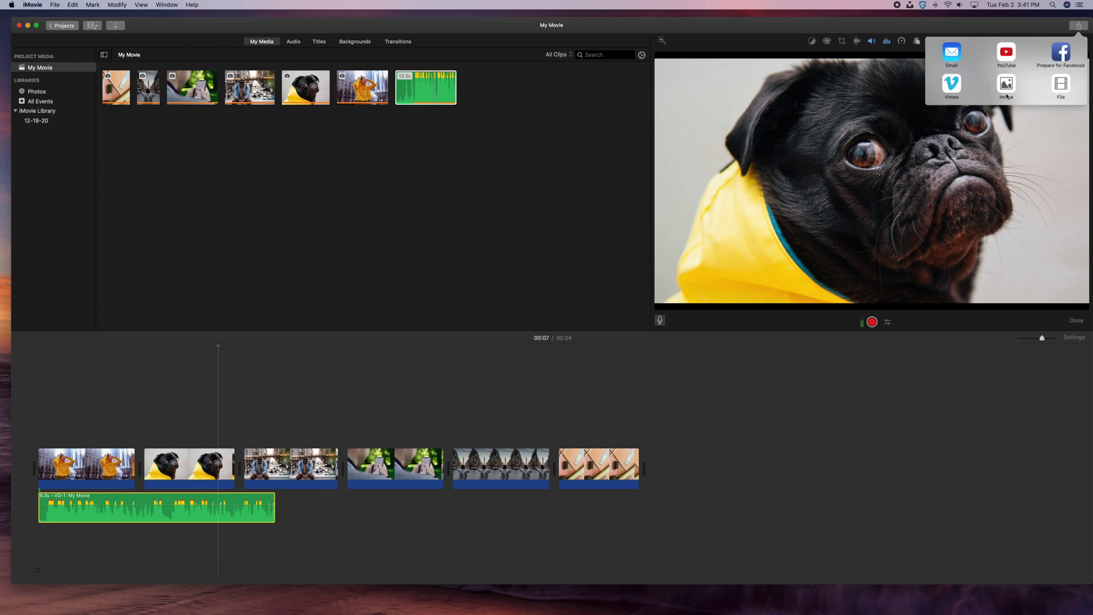
click(1062, 83)
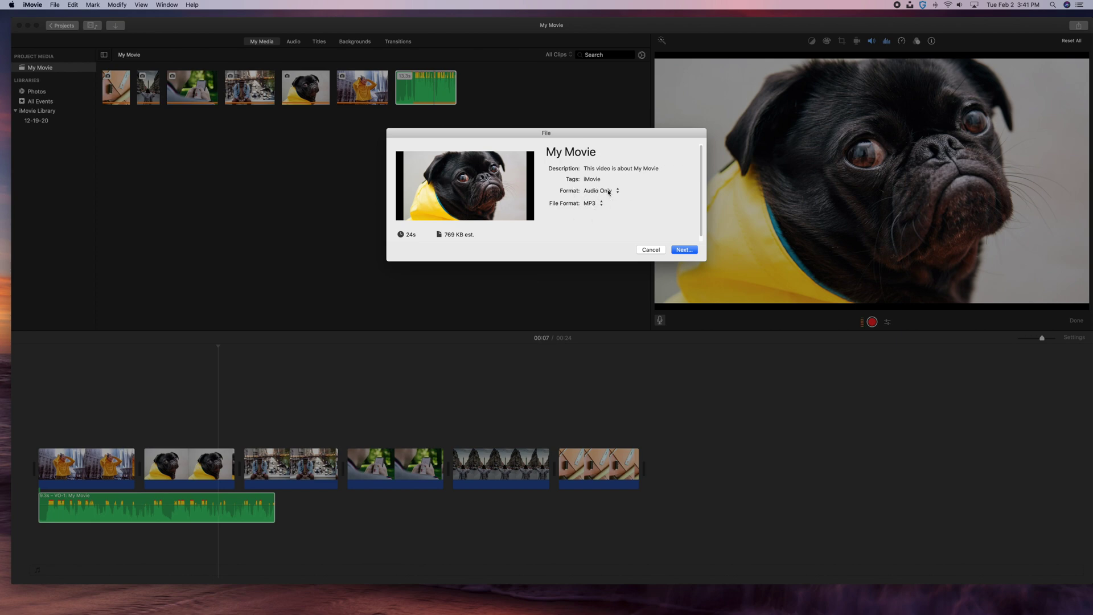
click(585, 205)
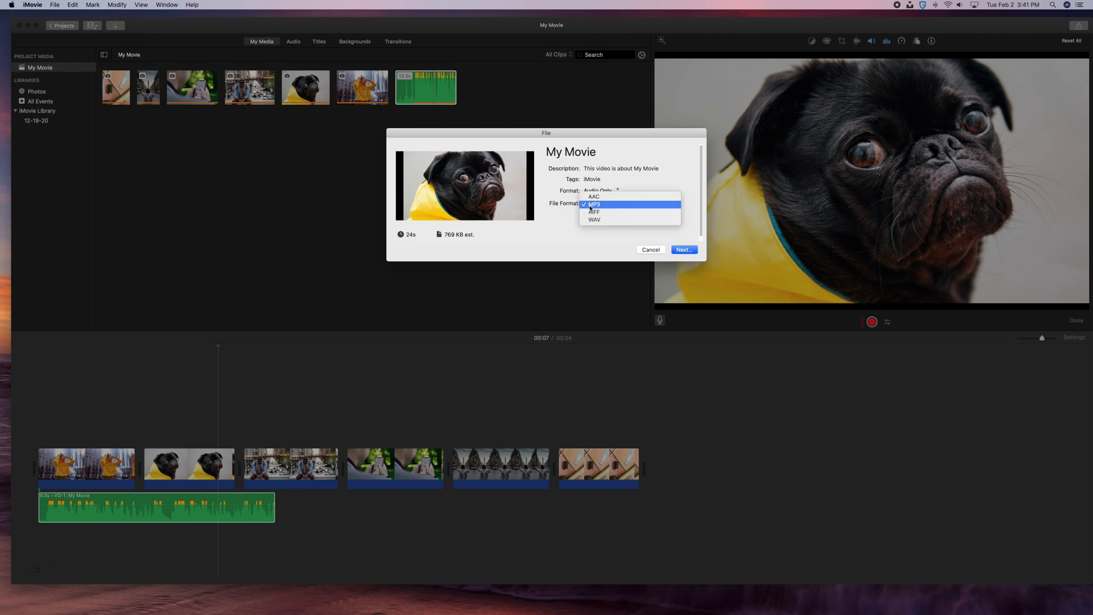
click(597, 206)
click(602, 194)
click(600, 184)
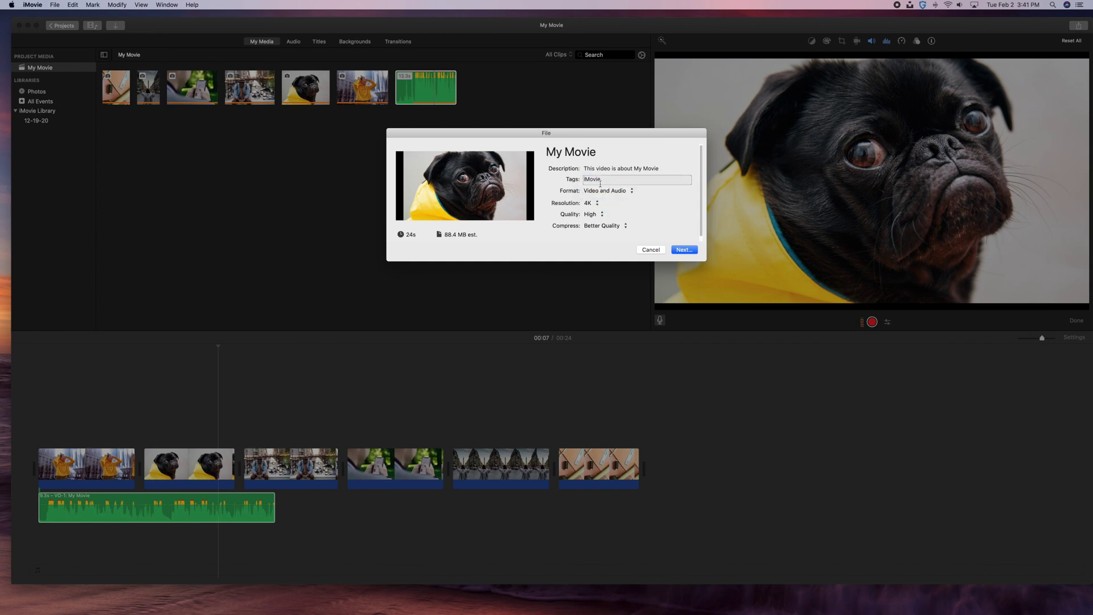
click(601, 189)
click(599, 202)
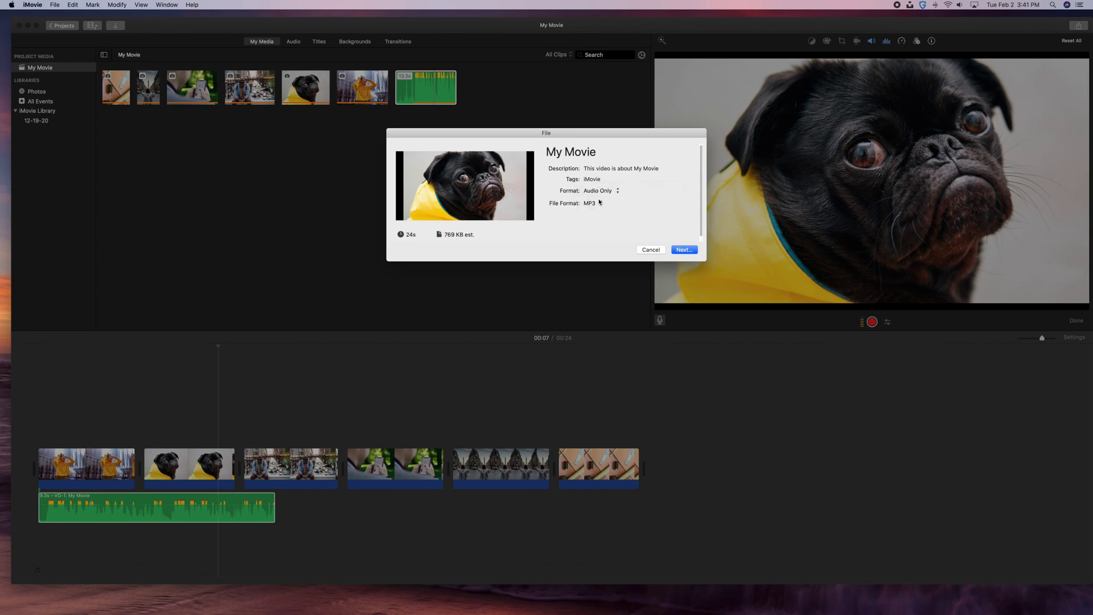
click(685, 249)
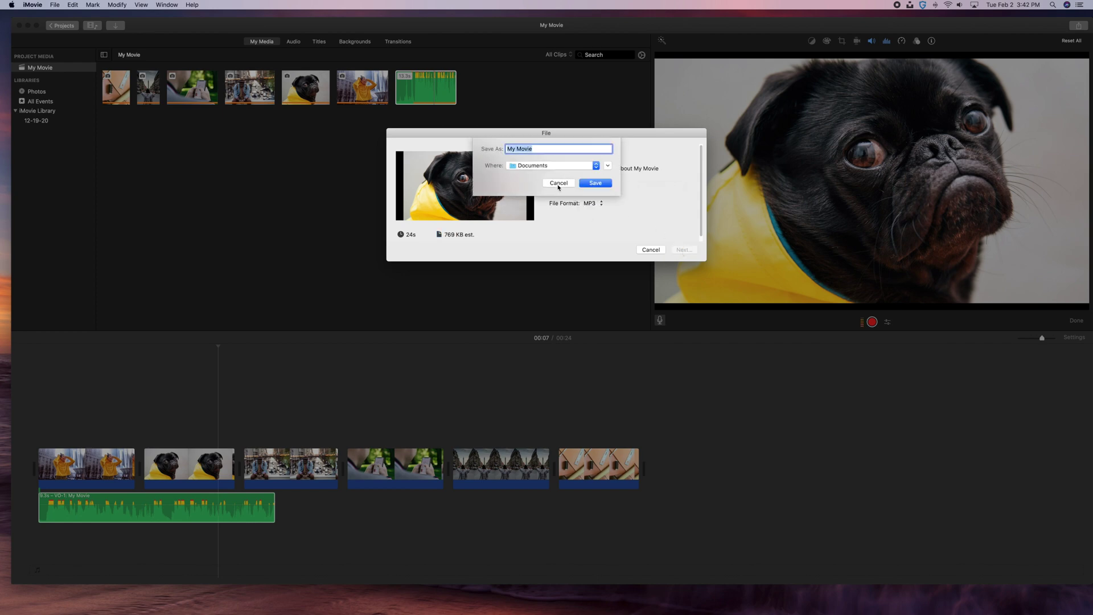
click(559, 184)
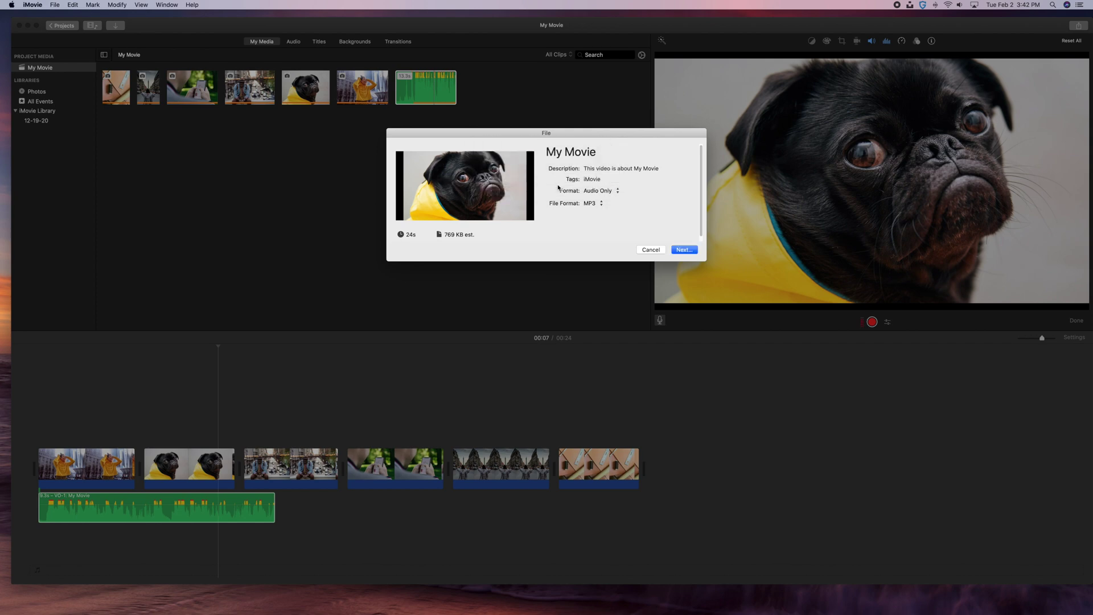
click(647, 251)
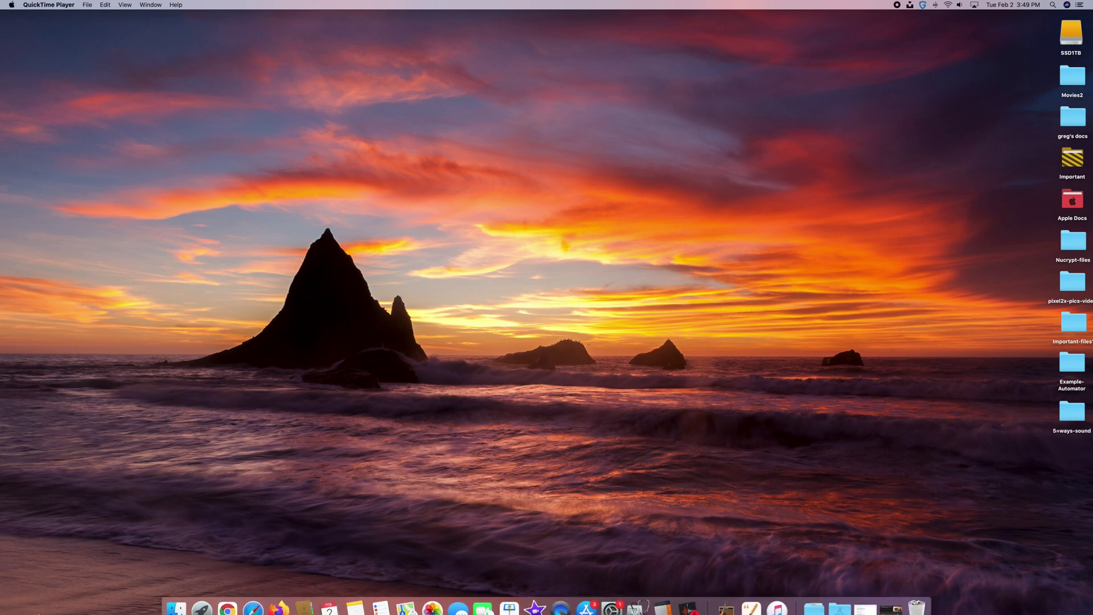
Step: Open Pages and create a new document from the Blank template
click(202, 599)
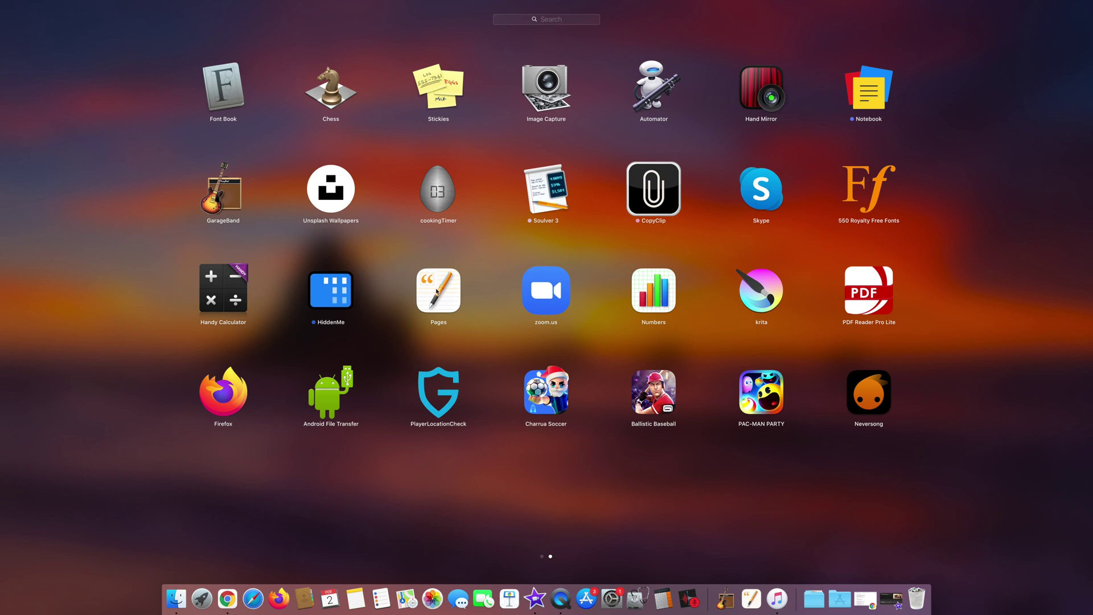
click(453, 300)
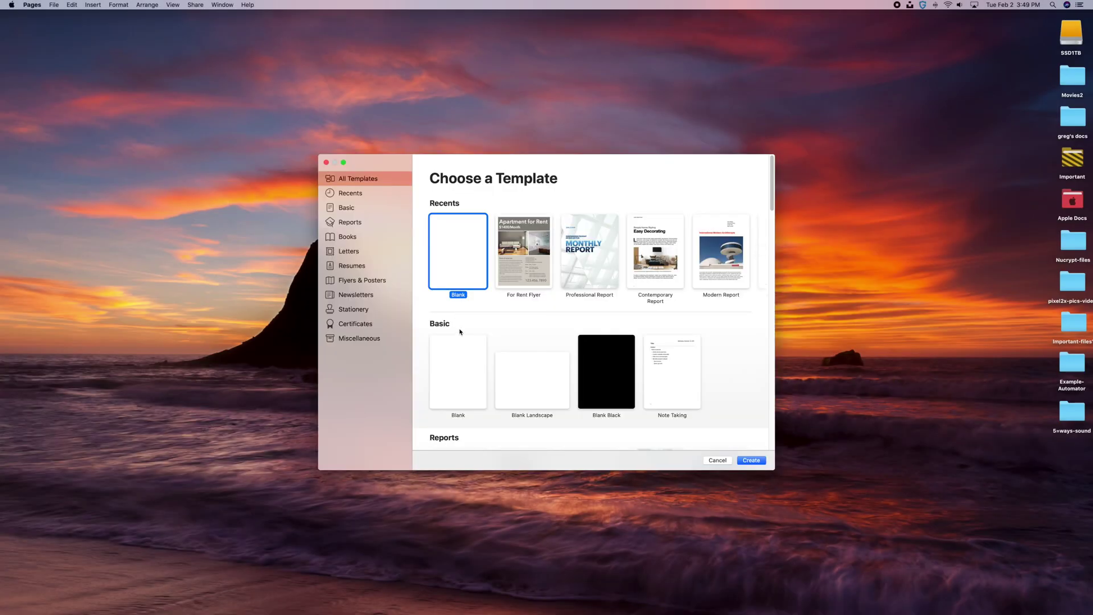
drag(319, 469, 216, 508)
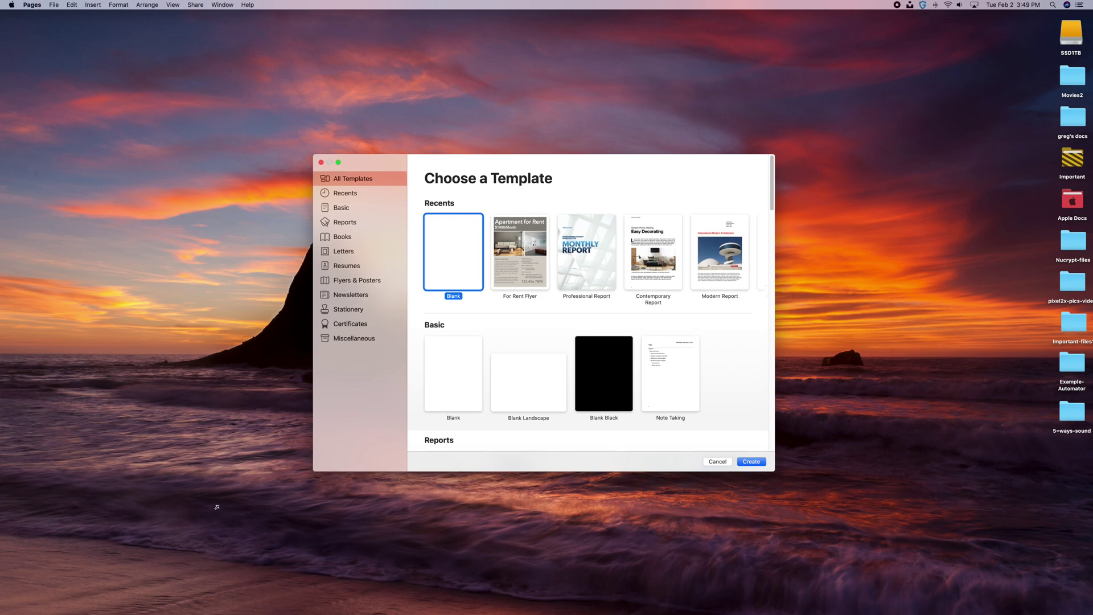
double_click(355, 261)
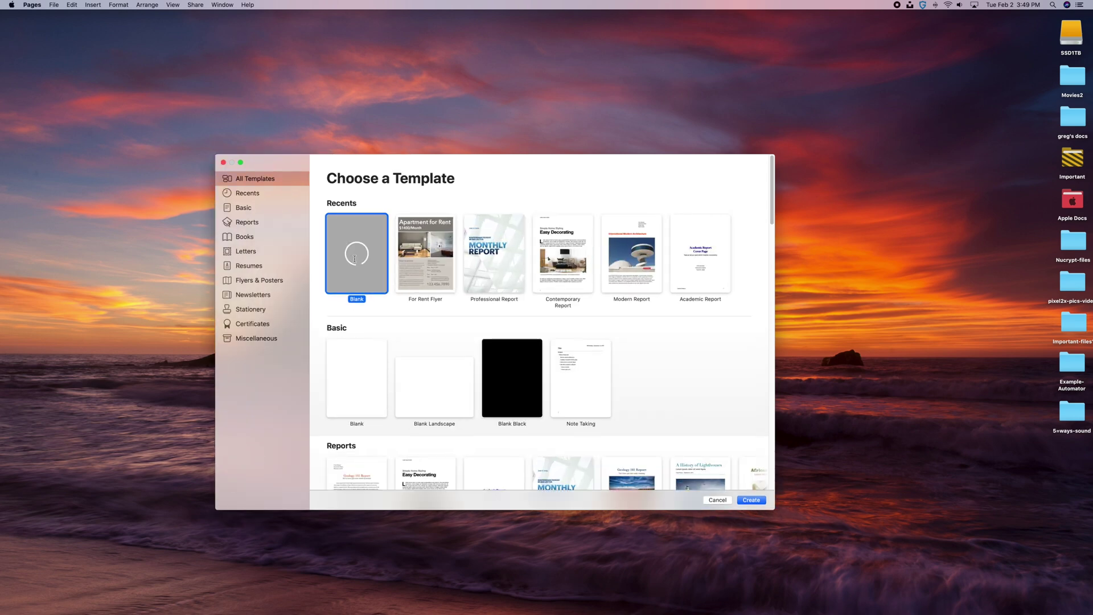
Step: Enter "This is a test...." as the document's first line and enlarge the document window
text(This is a tes)
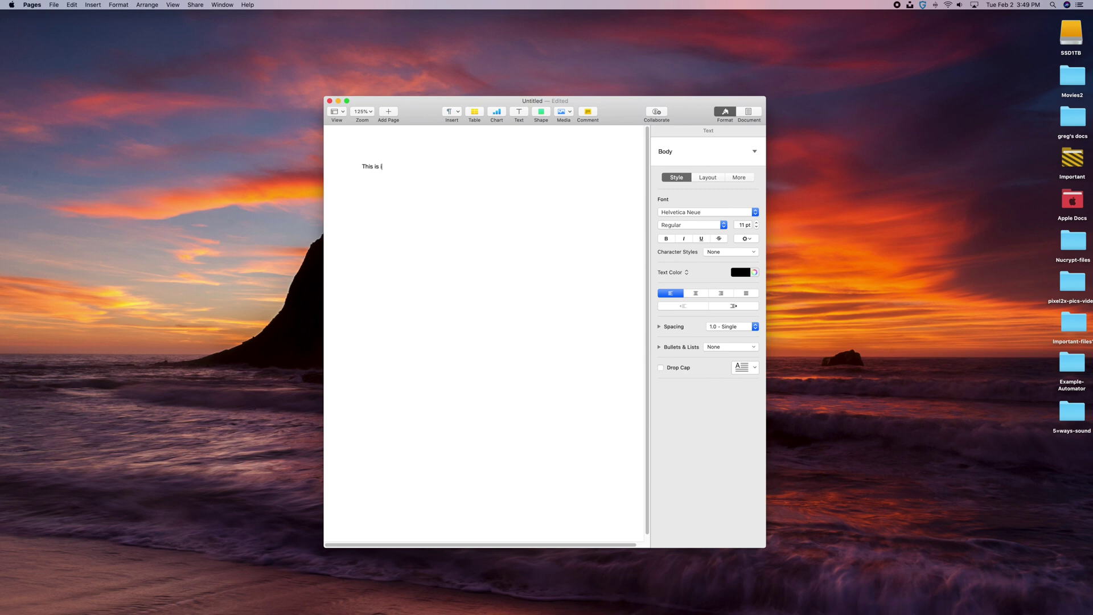
text(.)
mouse_move(545, 142)
drag(324, 97, 226, 72)
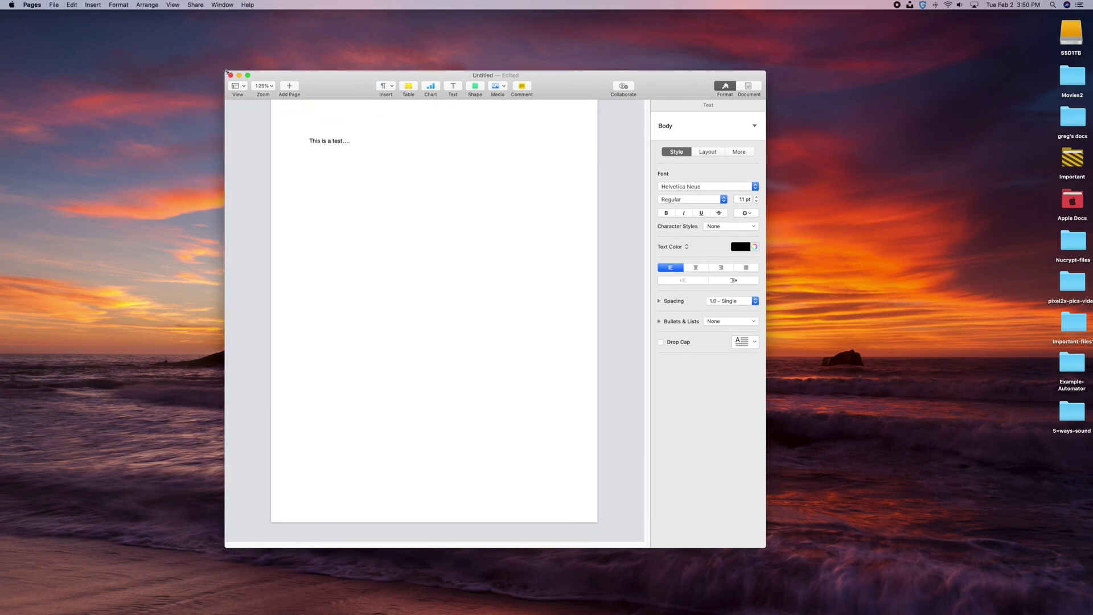
Step: Record an audio clip of about 3 seconds within the document and insert it on the page
click(503, 88)
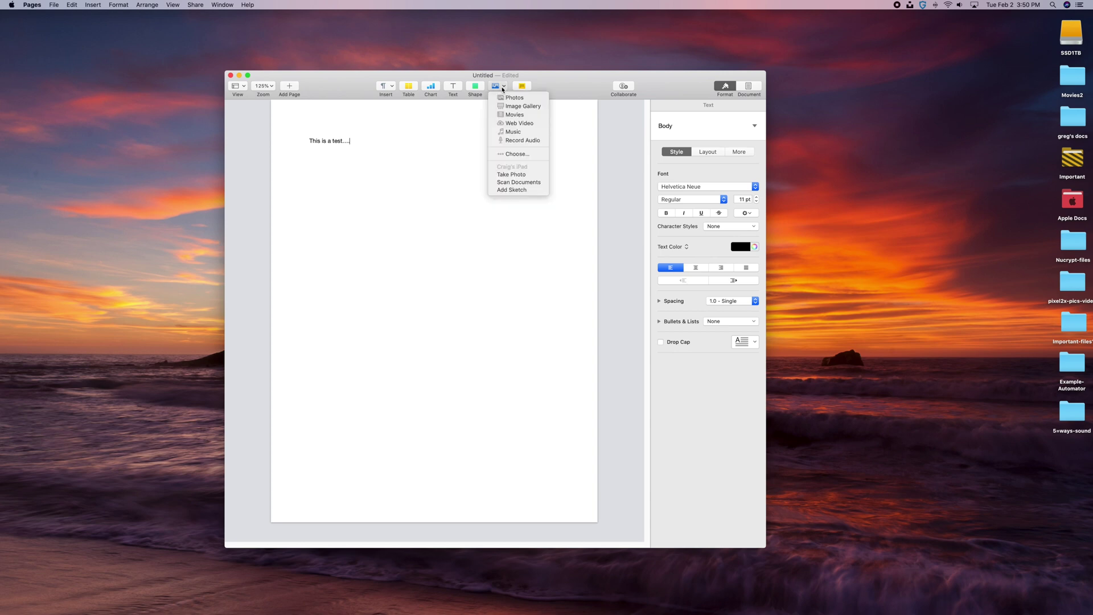
click(519, 143)
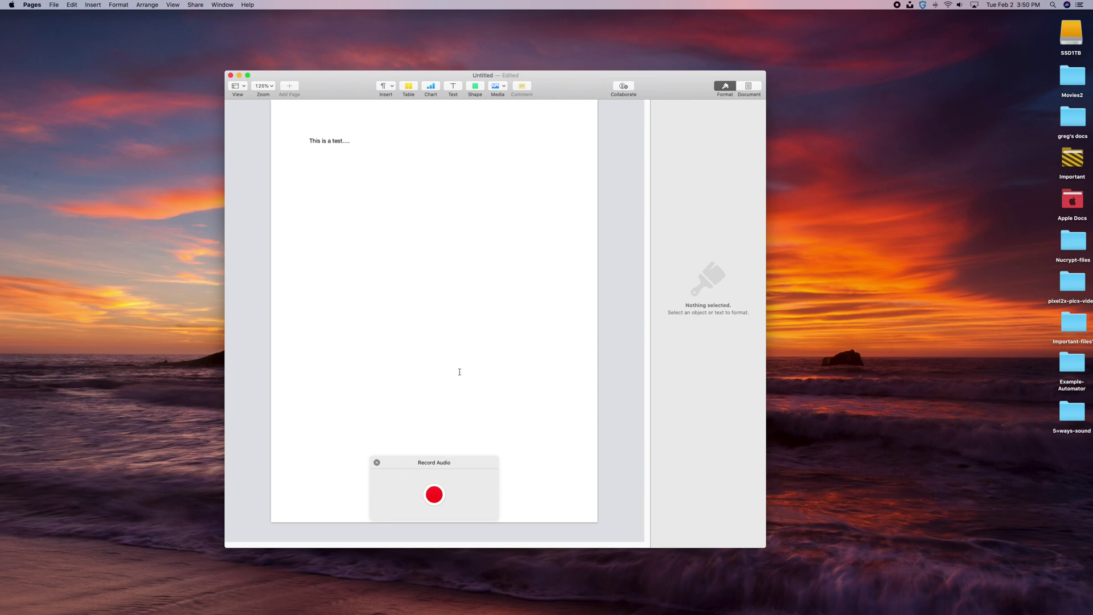
click(434, 496)
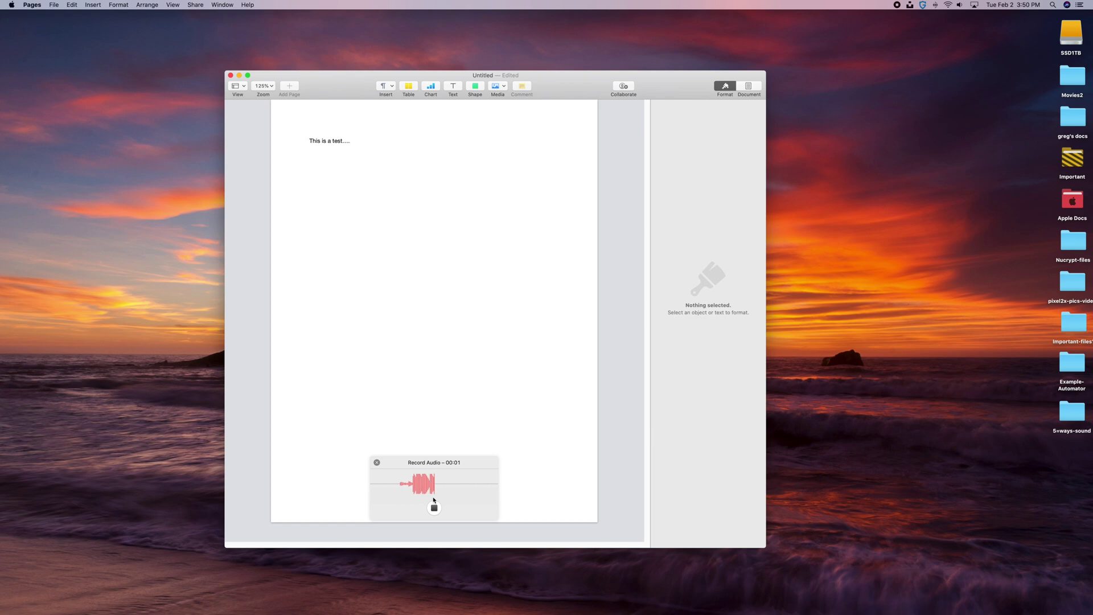
click(434, 507)
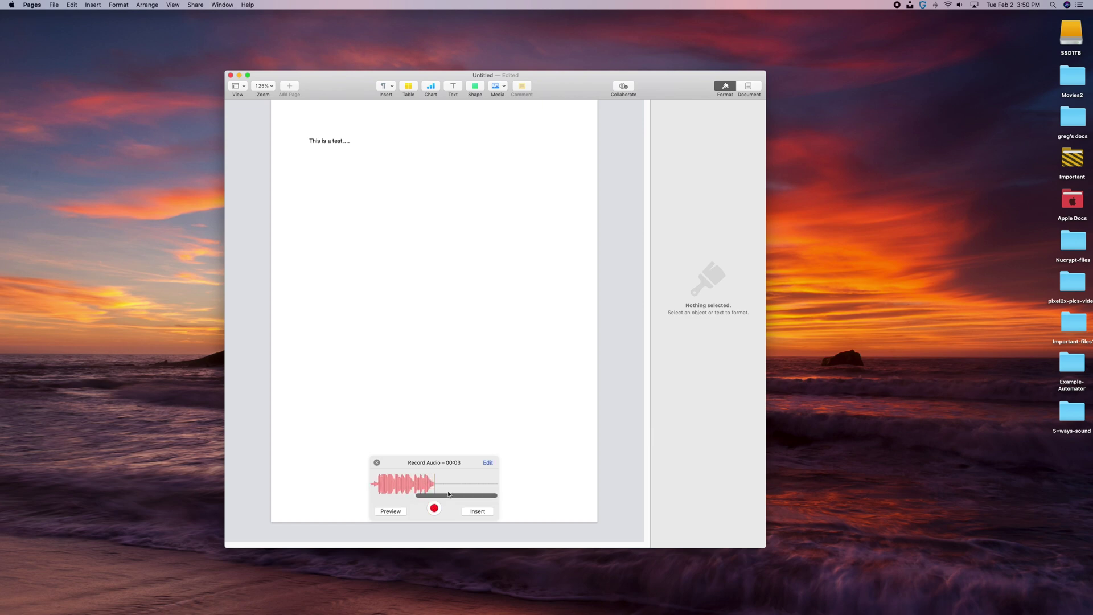
click(477, 511)
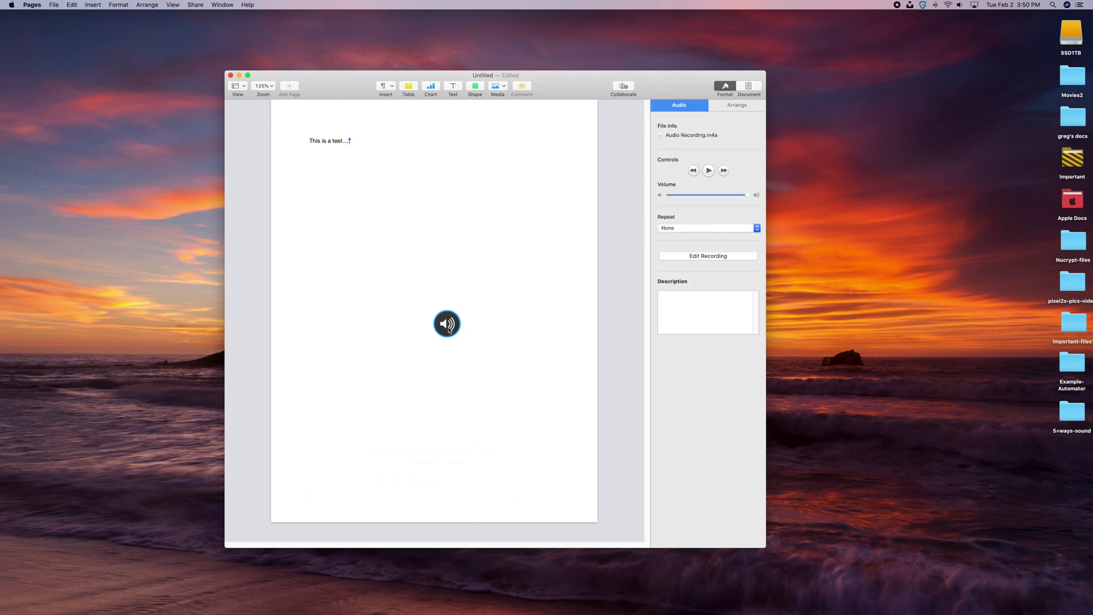
Step: Place the inserted audio clip just below the line of text and play it back
drag(449, 330, 318, 182)
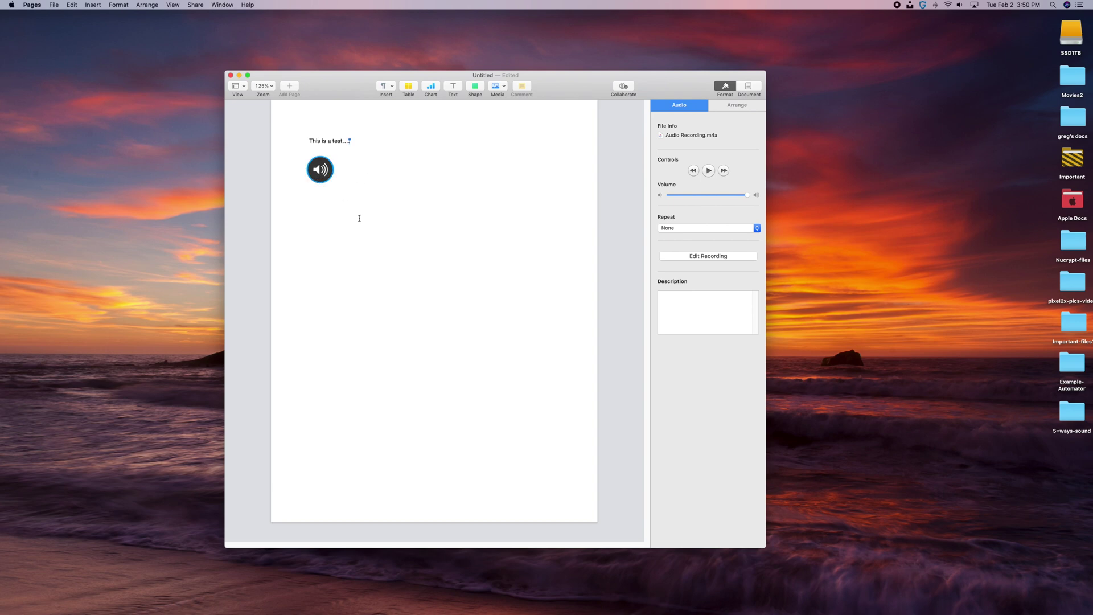
click(318, 177)
click(318, 177)
Step: Save a copy of the document's Audio Recording.m4a to an empty area of the desktop
drag(680, 139, 892, 144)
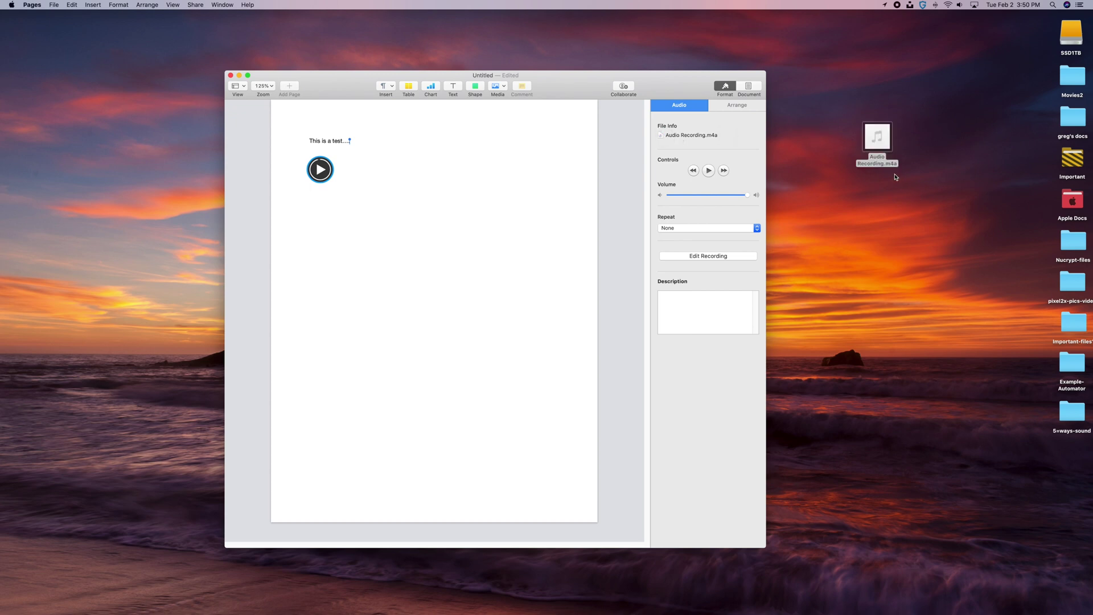
mouse_move(889, 150)
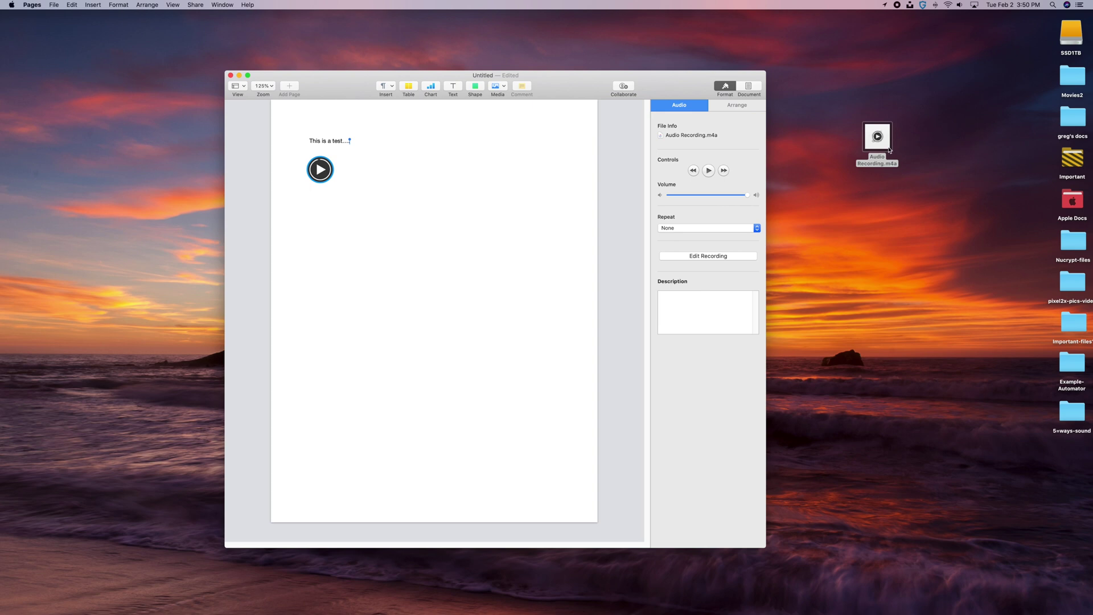